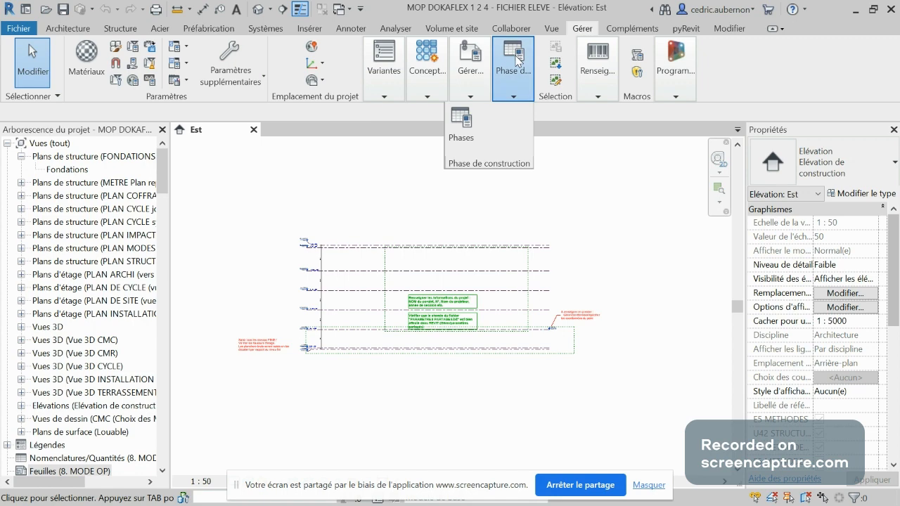
- In the project phases, combine phase R+6 and phase R+5 each with its preceding phase
left_click(476, 136)
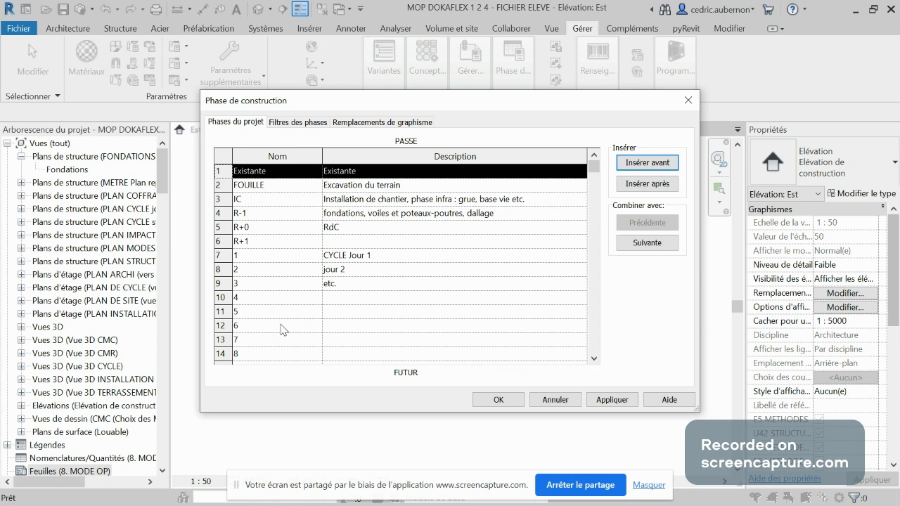
scroll(298, 273, "down", 5)
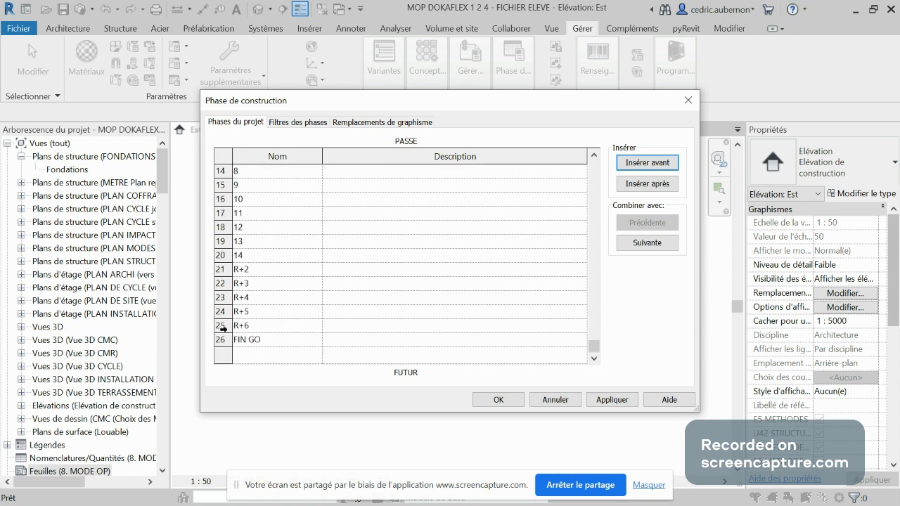
left_click(222, 327)
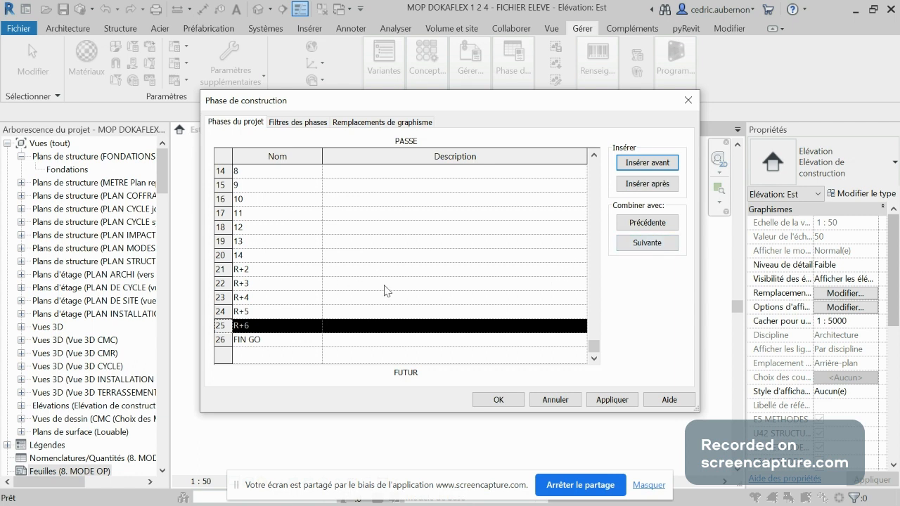
left_click(648, 225)
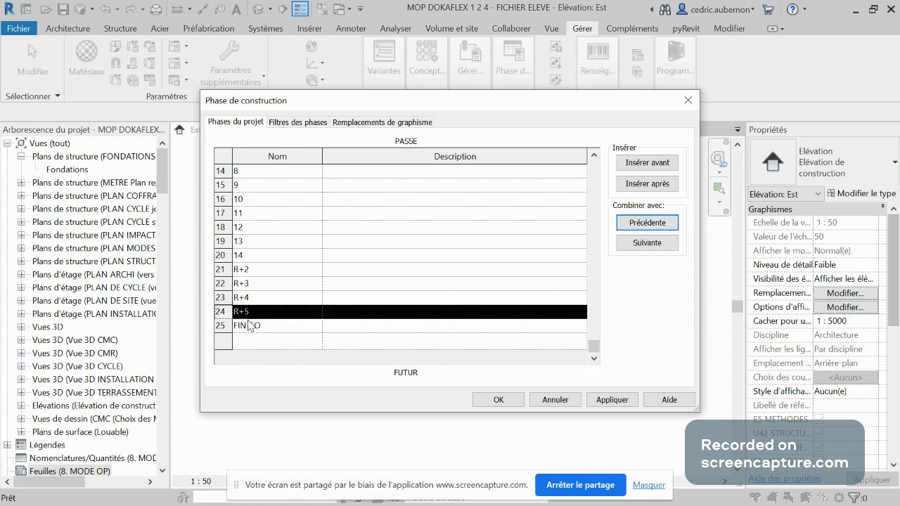
left_click(636, 224)
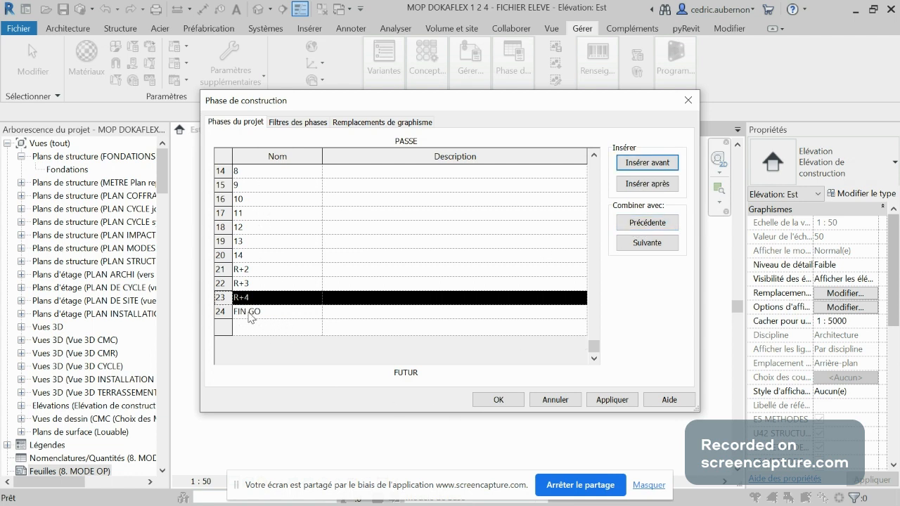
- Insert three new phases after the FIN GO phase at the end of the project phase list
scroll(265, 312, "up", 5)
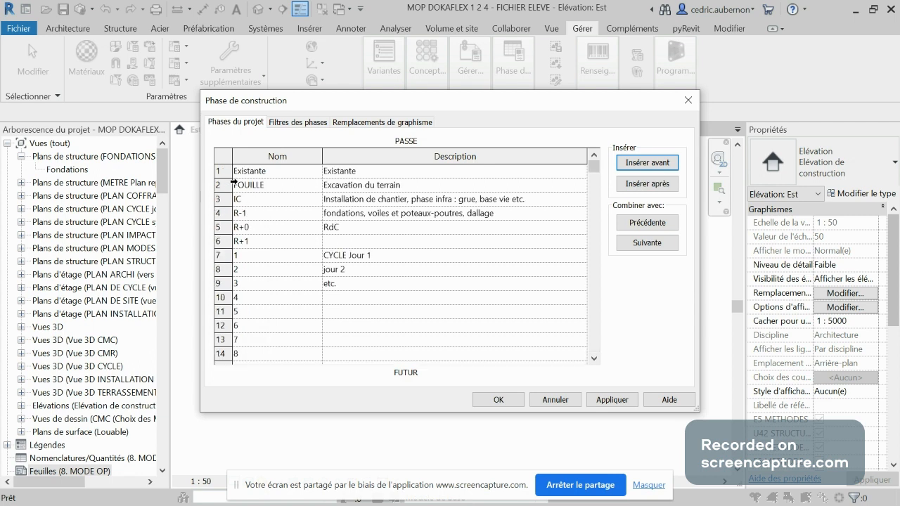
scroll(249, 267, "down", 5)
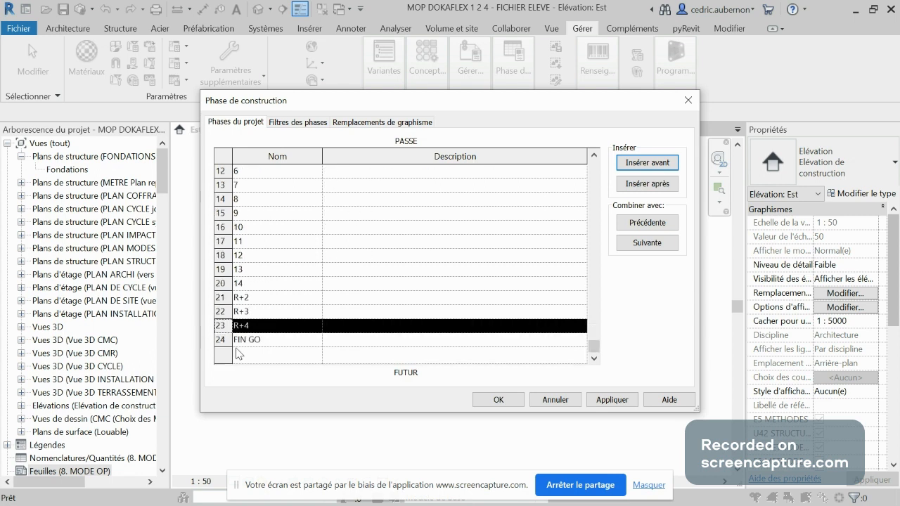
scroll(253, 288, "up", 4)
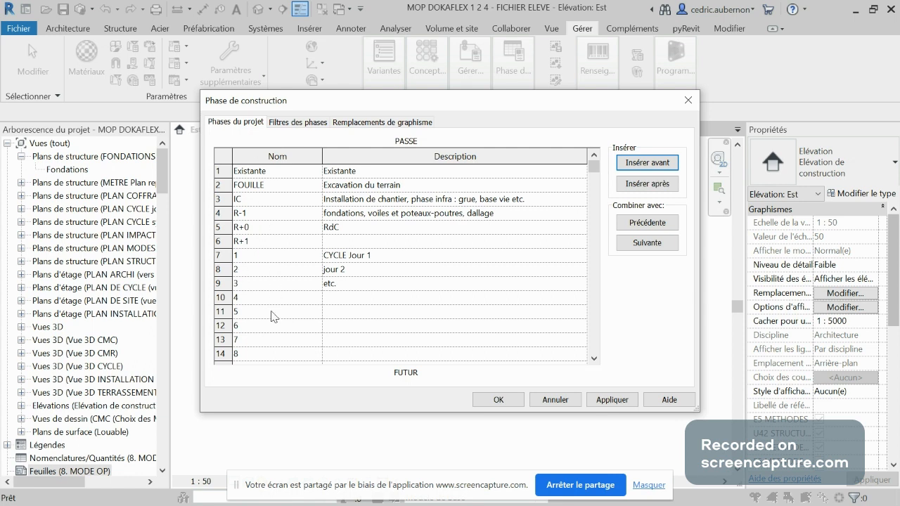
scroll(275, 318, "down", 2)
scroll(275, 315, "down", 2)
scroll(277, 295, "up", 4)
scroll(243, 348, "down", 3)
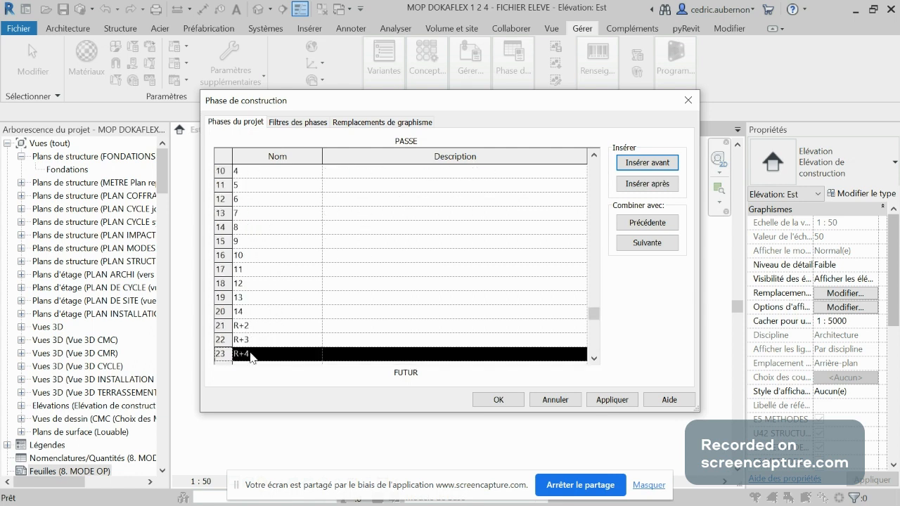
scroll(257, 332, "down", 2)
left_click(253, 343)
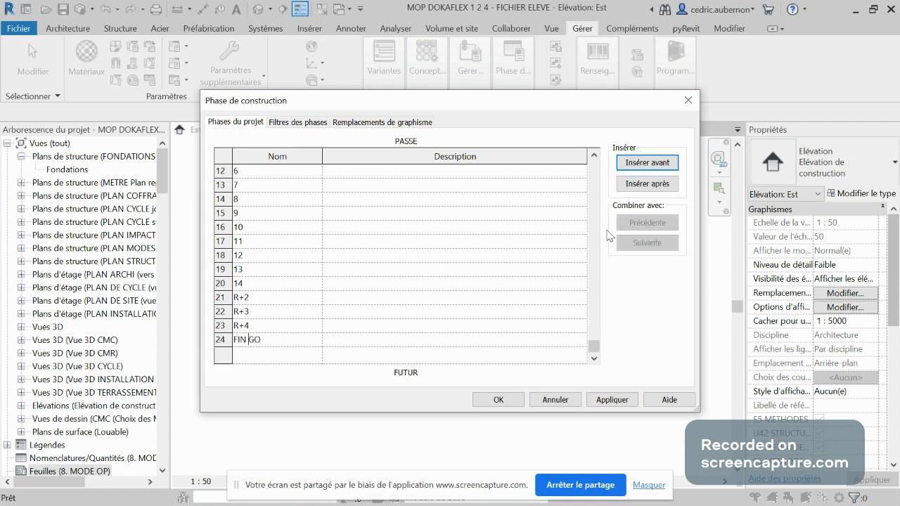
left_click(647, 184)
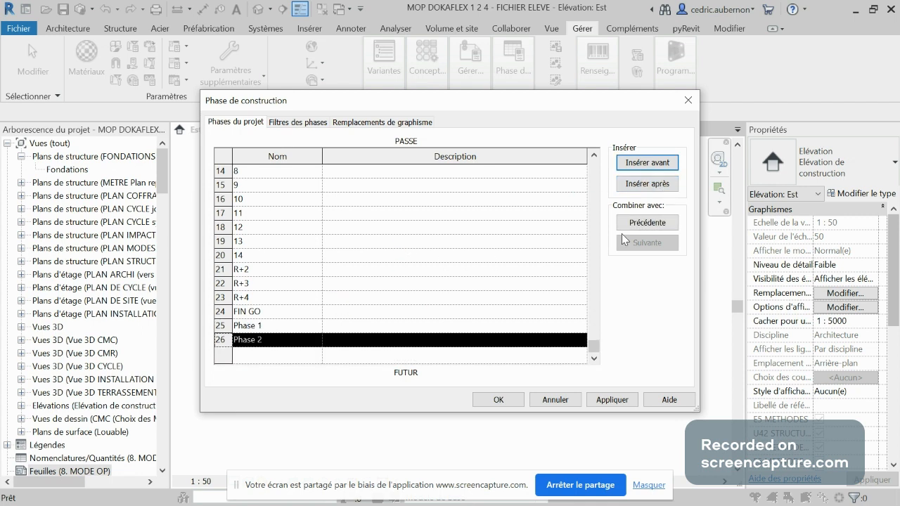
left_click(645, 184)
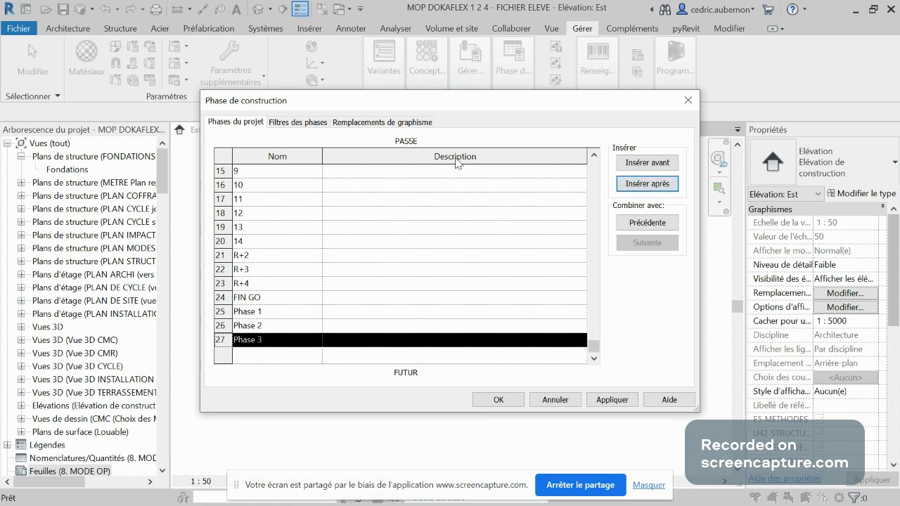
- Describe Phase 1 as "Mide en place des gardes-corps en tête de voile" and apply the phase settings
left_click(366, 312)
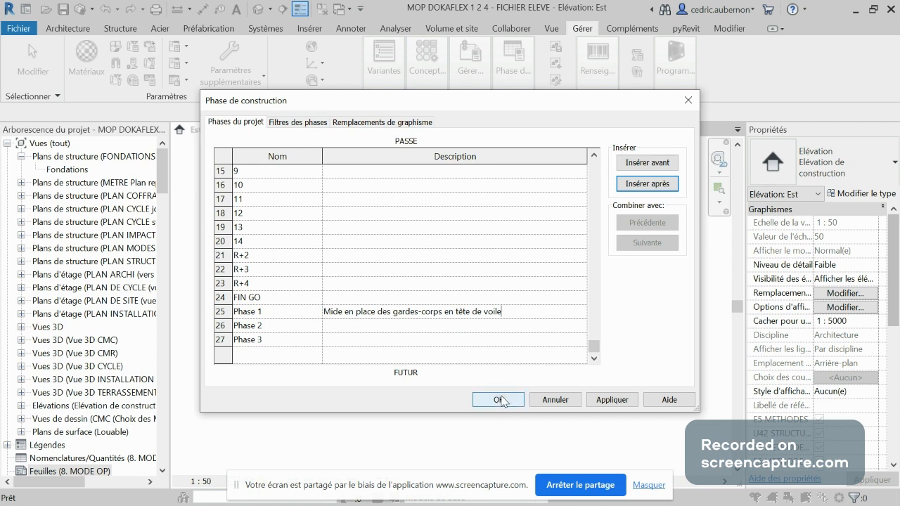
left_click(612, 399)
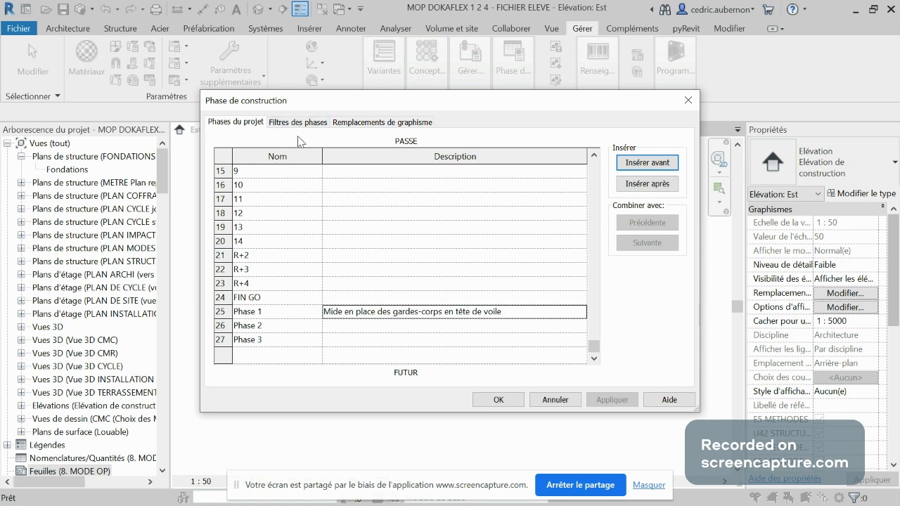
left_click(507, 401)
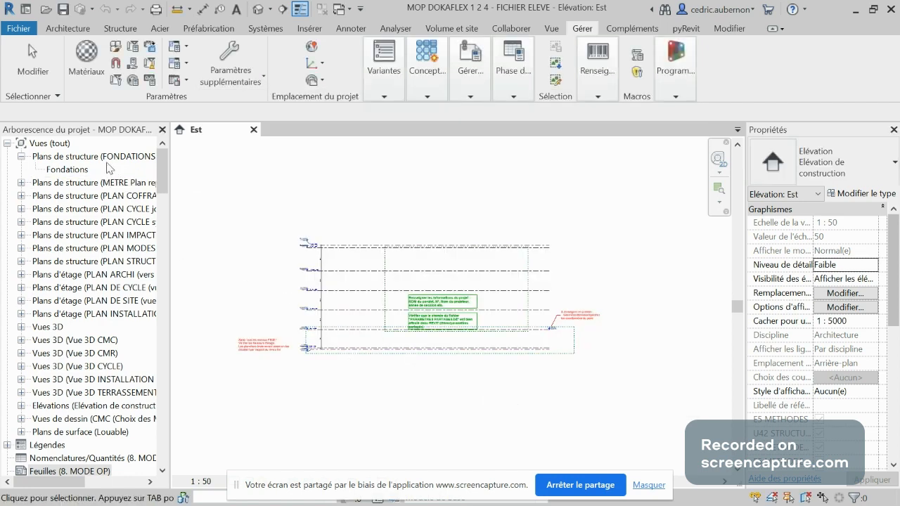
- Organise the project browser's views by the 8. MODE OP scheme
right_click(58, 146)
left_click(77, 153)
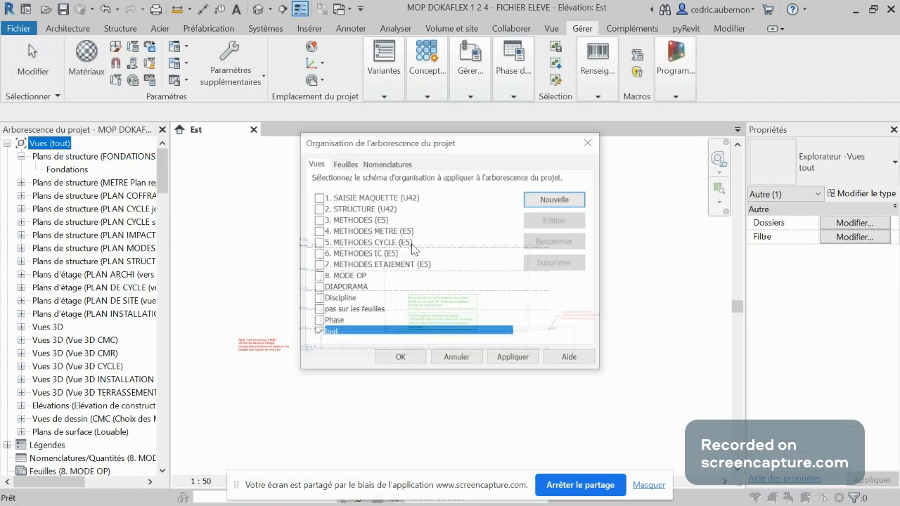
left_click(317, 275)
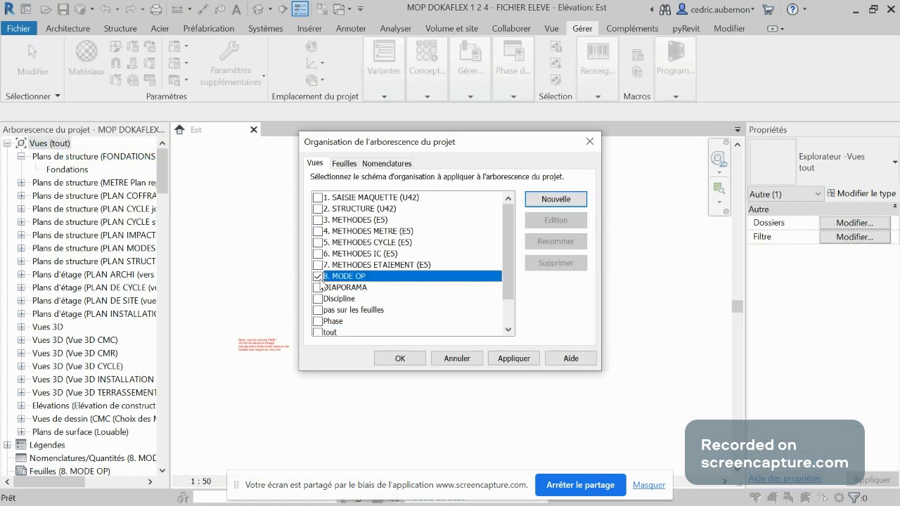
left_click(346, 163)
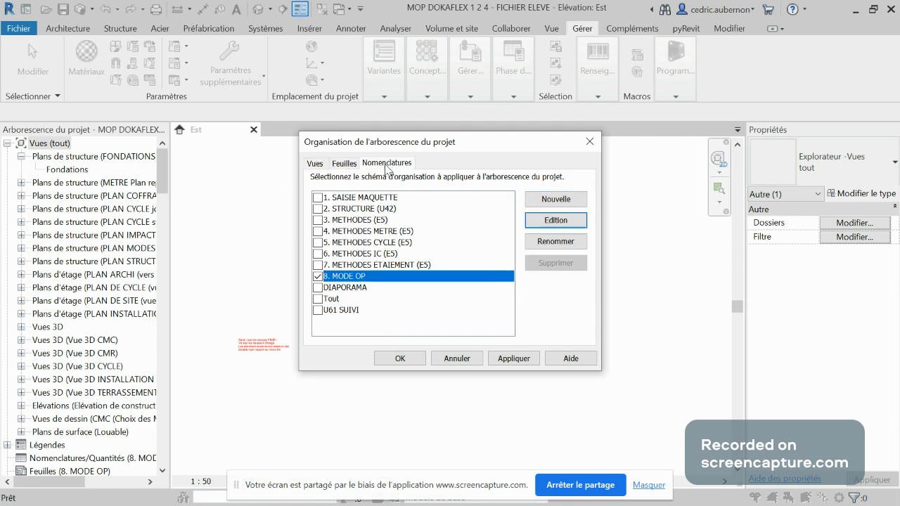
left_click(400, 358)
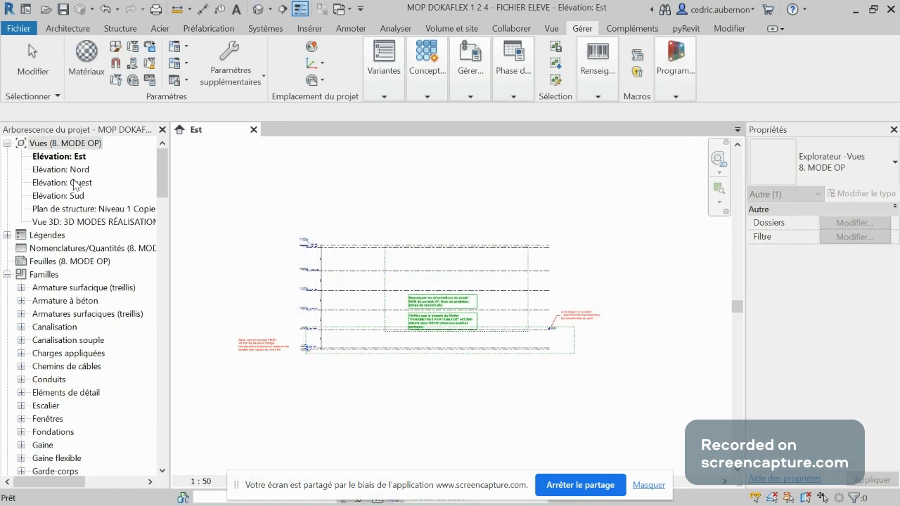
- Rename the structural plan view Niveau 1 Copie 1 as PHASE 1
left_click(102, 211)
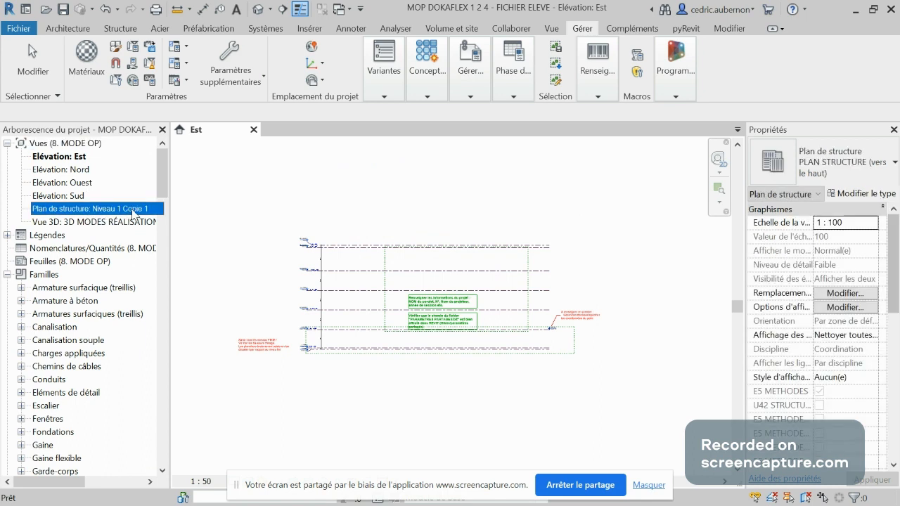
left_click(134, 211)
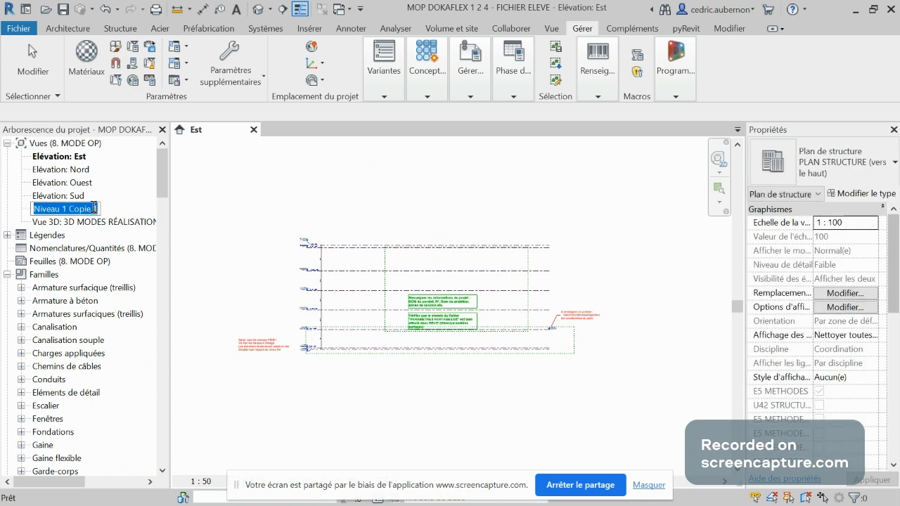
type("PHASE")
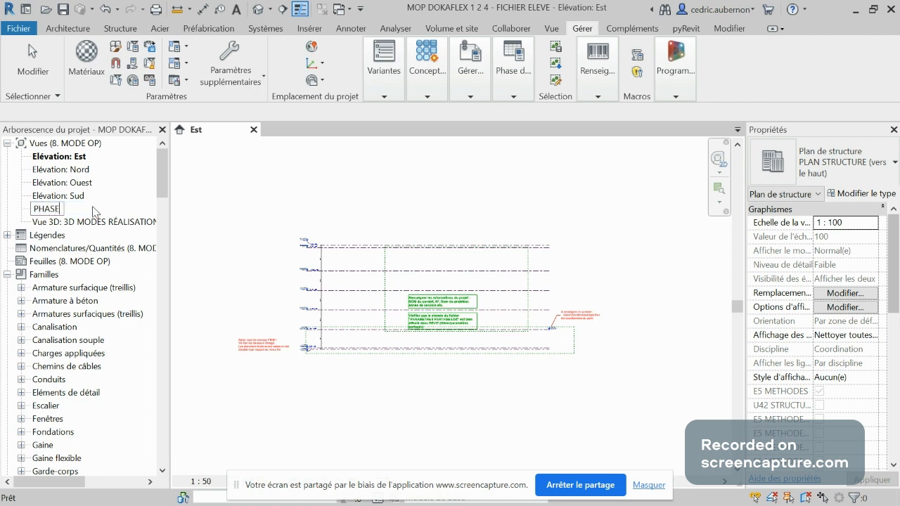
type(" 1")
key("Return")
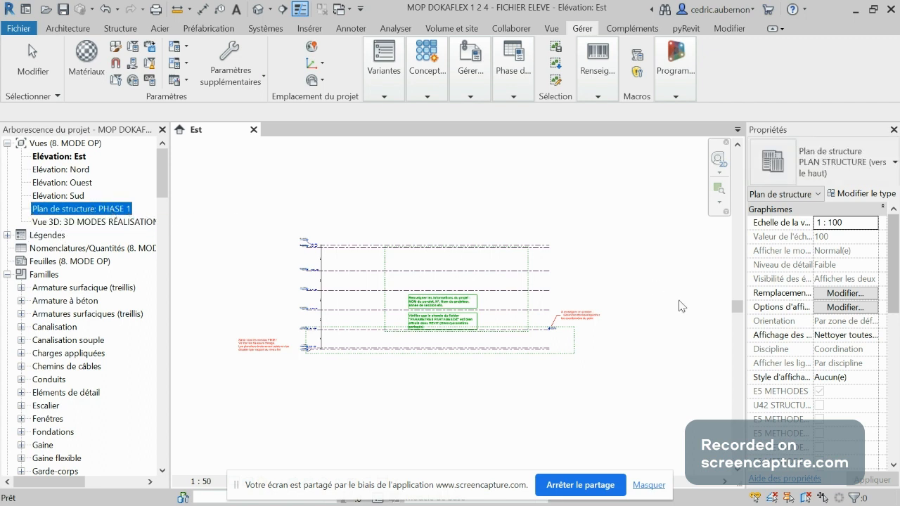
- Prefix the structural plan view's name so it reads MODE OP - PHASE 1
left_click(99, 209)
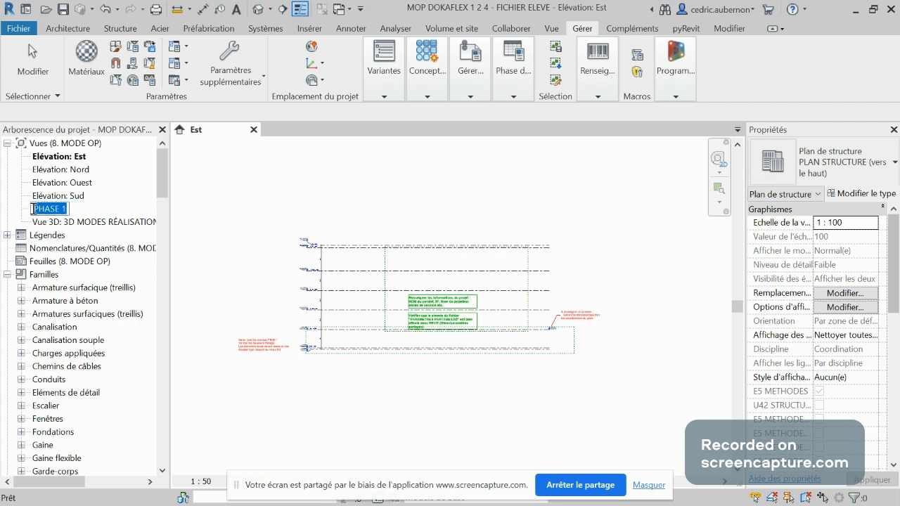
left_click(33, 209)
type("MODE OP ")
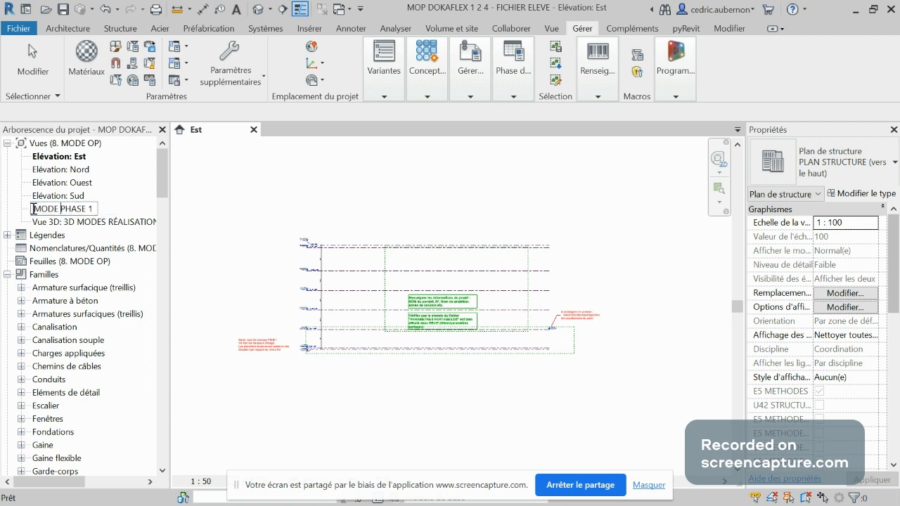
type("-")
key("Return")
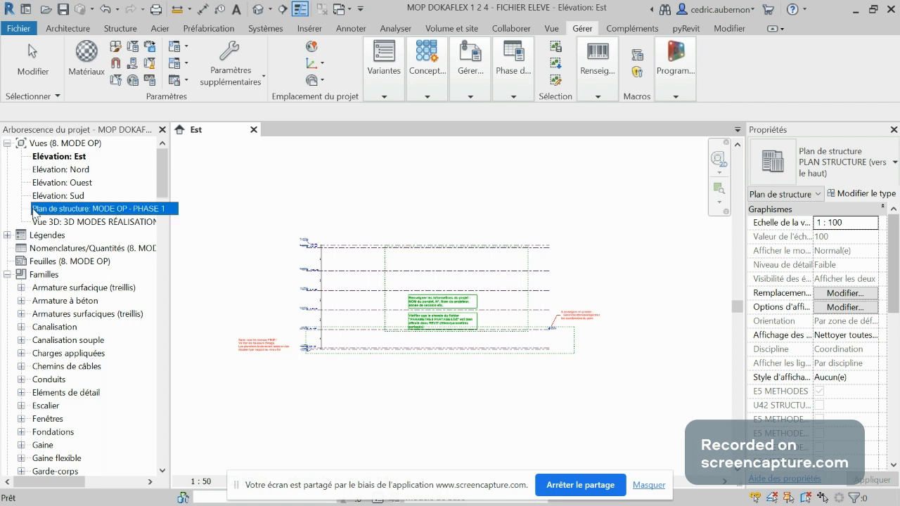
- Rename the 3D view 3D MODES RÉALISATION Copie 2 as 3D MODE OP - PHASE 01
left_click(100, 223)
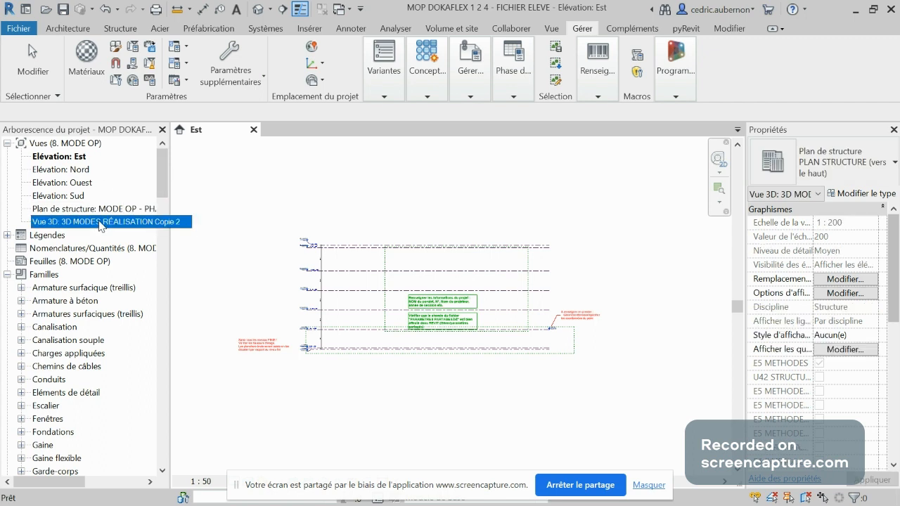
left_click(82, 223)
type("3")
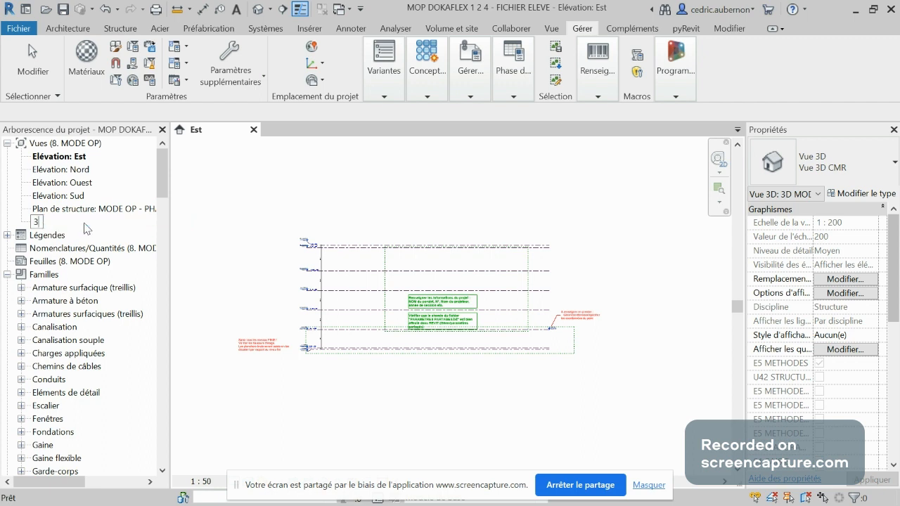
type("D - MODE OPE - PHASE 01")
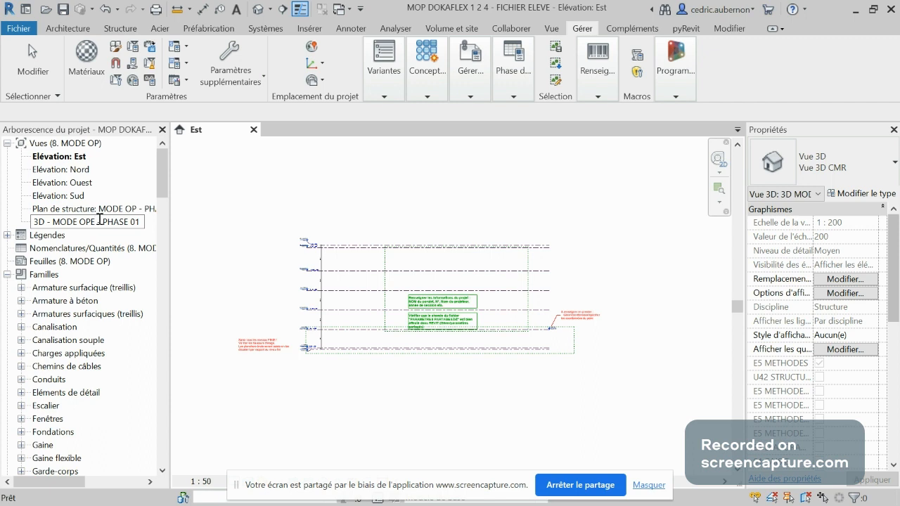
key("BackSpace")
key("Return")
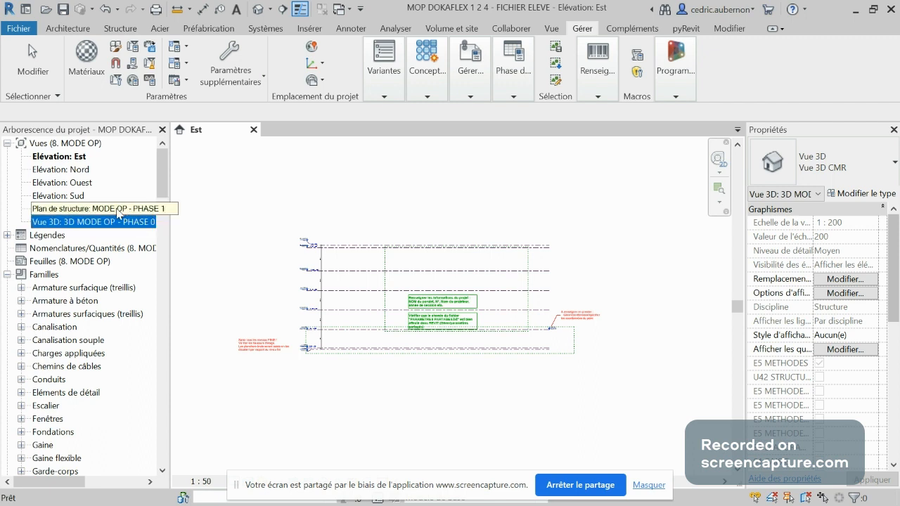
- Change the number in the structural plan view's name to 01, giving MODE OP - PHASE 01
left_click(118, 214)
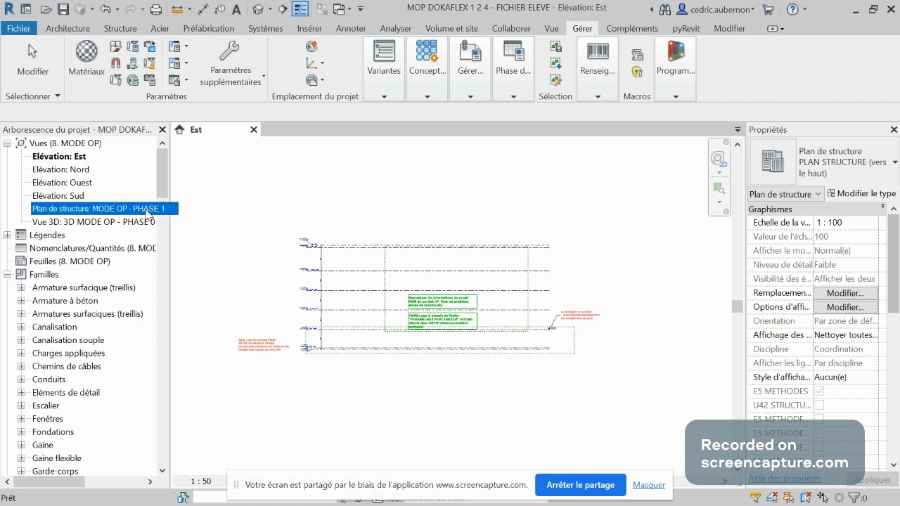
left_click(147, 213)
left_click(110, 210)
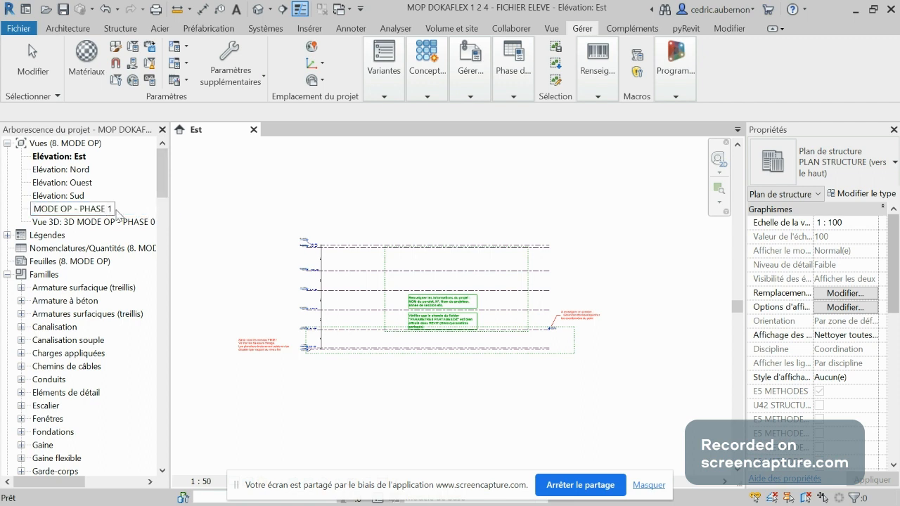
type("0")
key("Return")
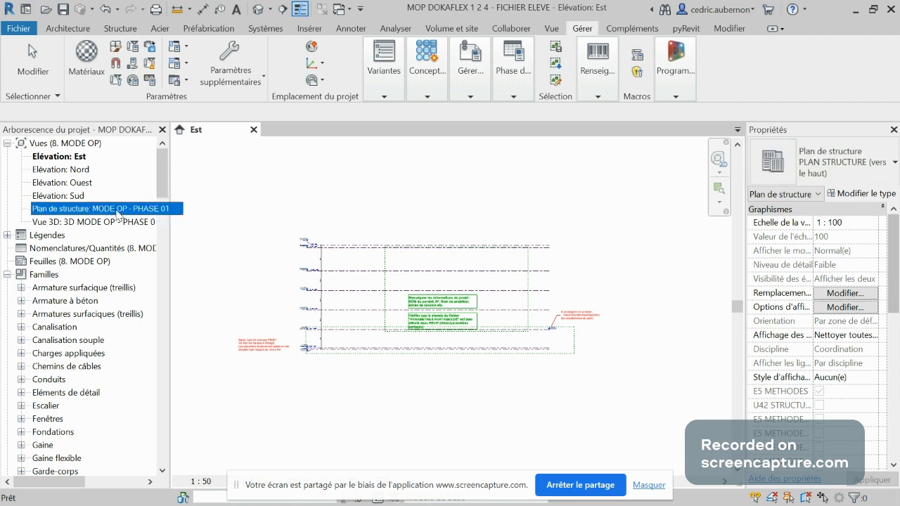
- Set the construction phase of both the MODE OP - PHASE 01 structural plan and the 3D MODE OP - PHASE 01 view to Phase 1
left_click(132, 222, "ctrl")
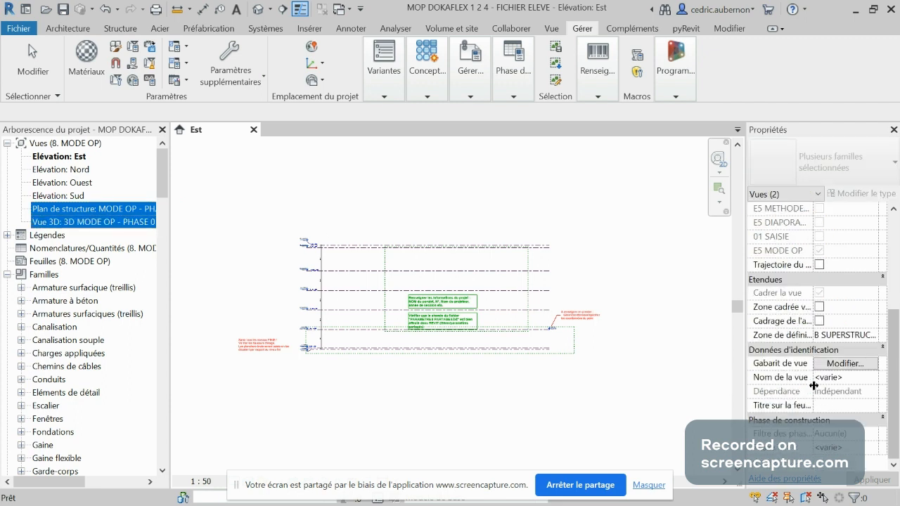
left_click(872, 448)
left_click(872, 449)
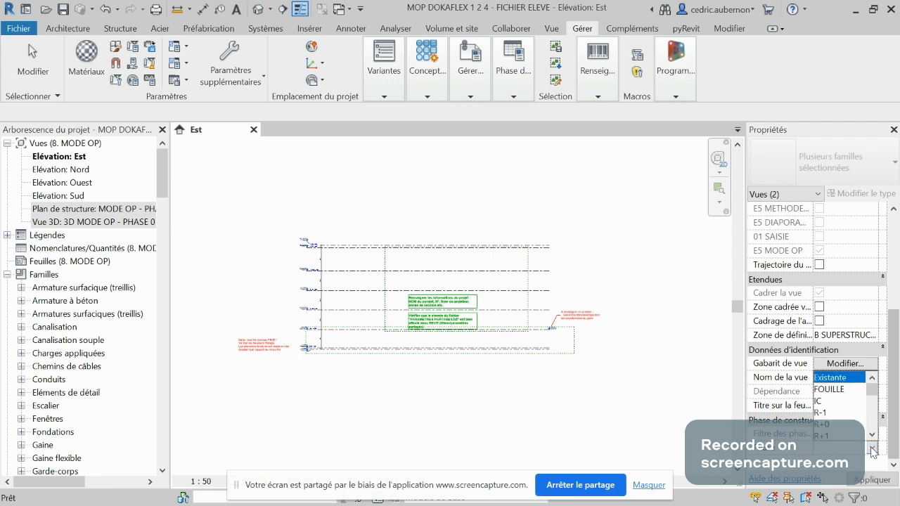
scroll(836, 400, "down", 5)
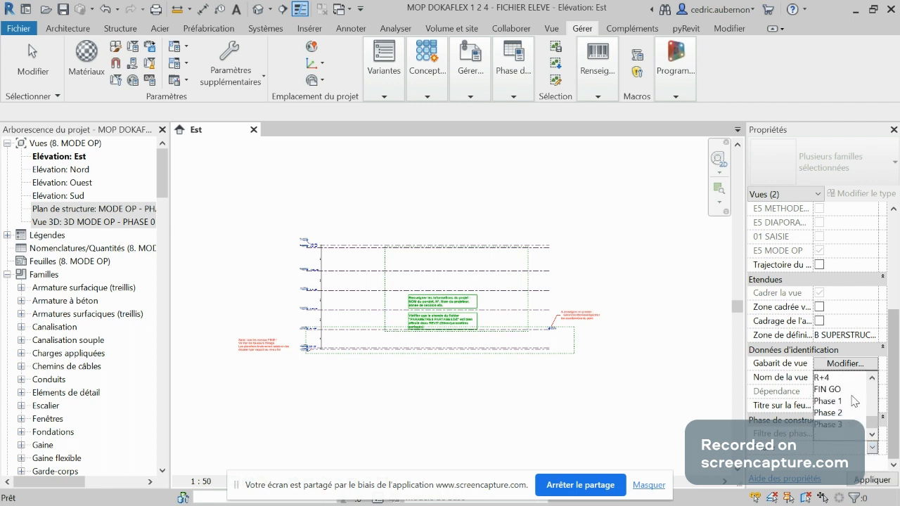
left_click(852, 401)
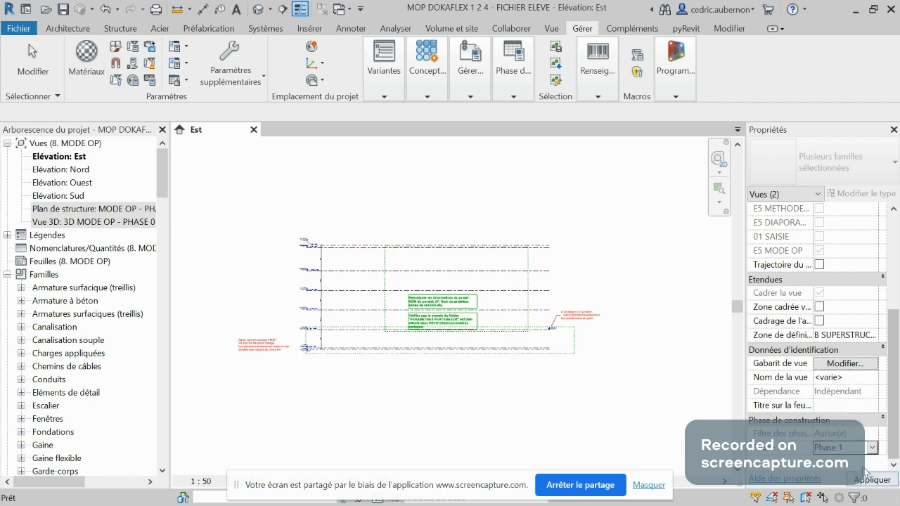
left_click(870, 480)
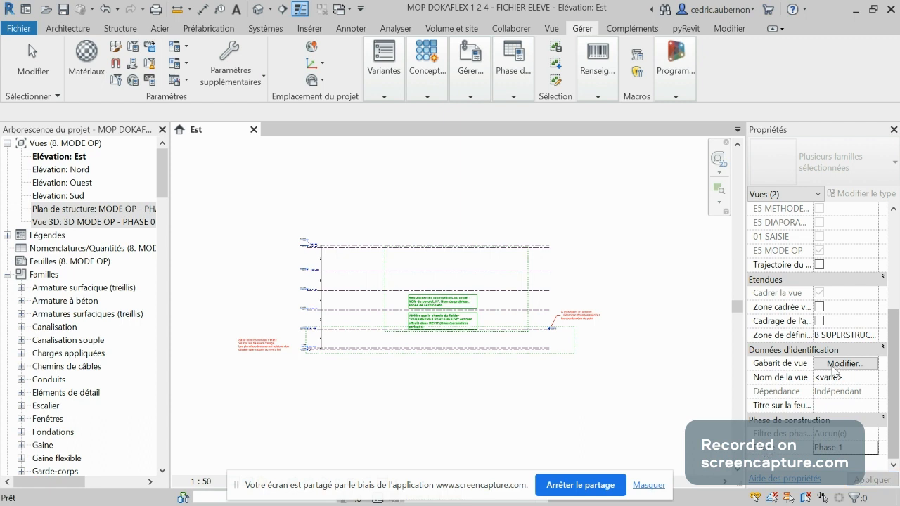
- Set the phase filter to MODE OP in the MODE OP view template used by the structural plan
left_click(92, 209)
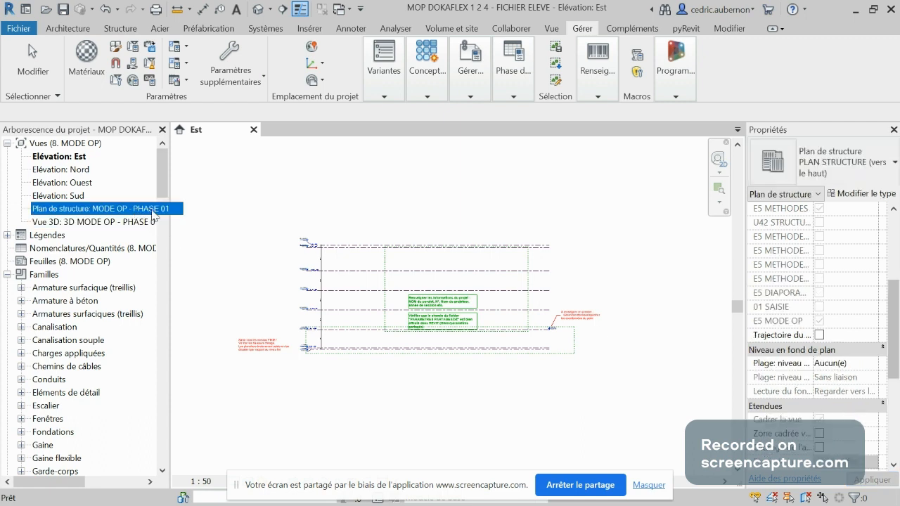
scroll(837, 370, "down", 5)
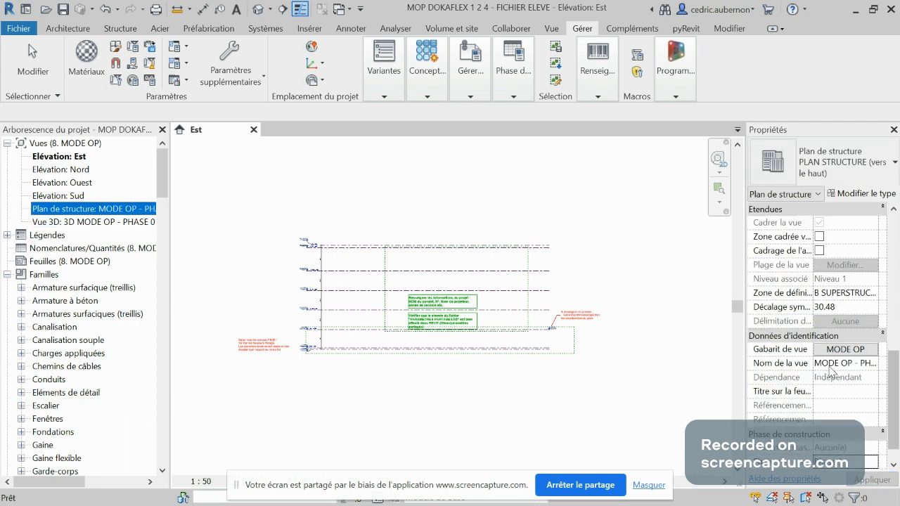
left_click(865, 351)
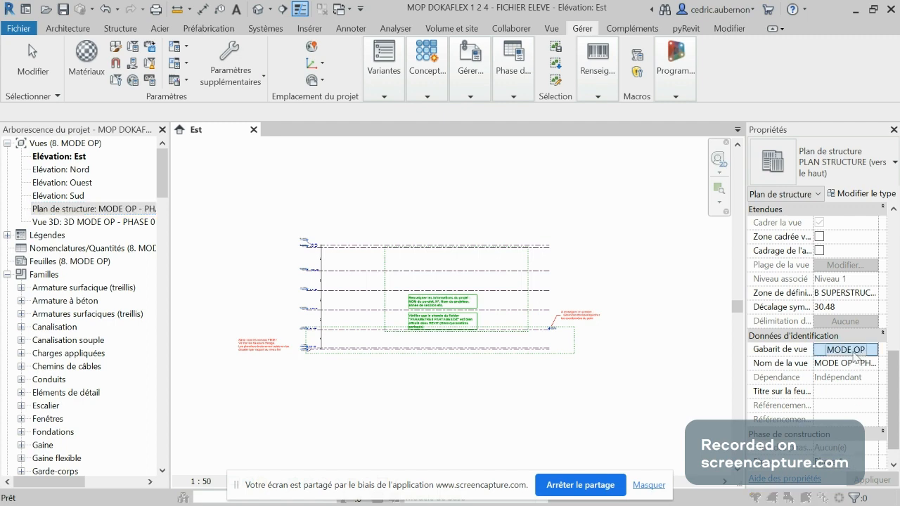
key("Escape")
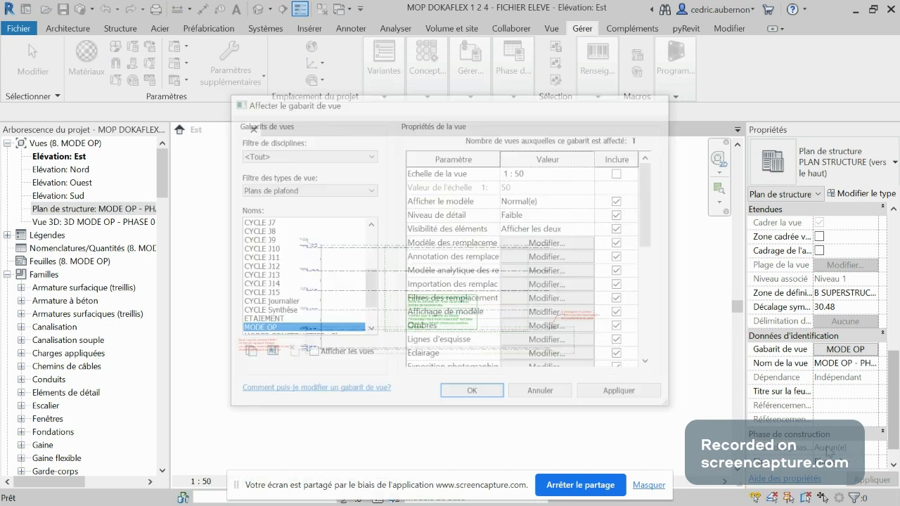
left_click(845, 353)
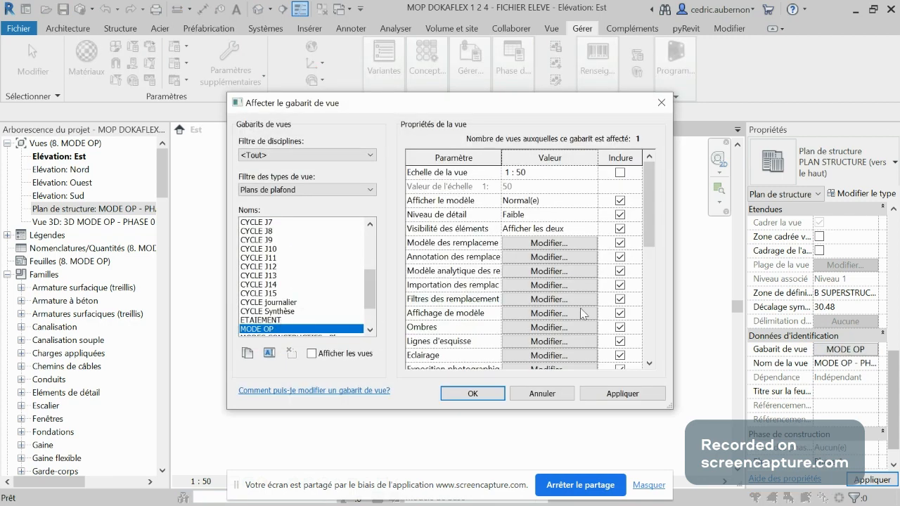
scroll(612, 296, "down", 5)
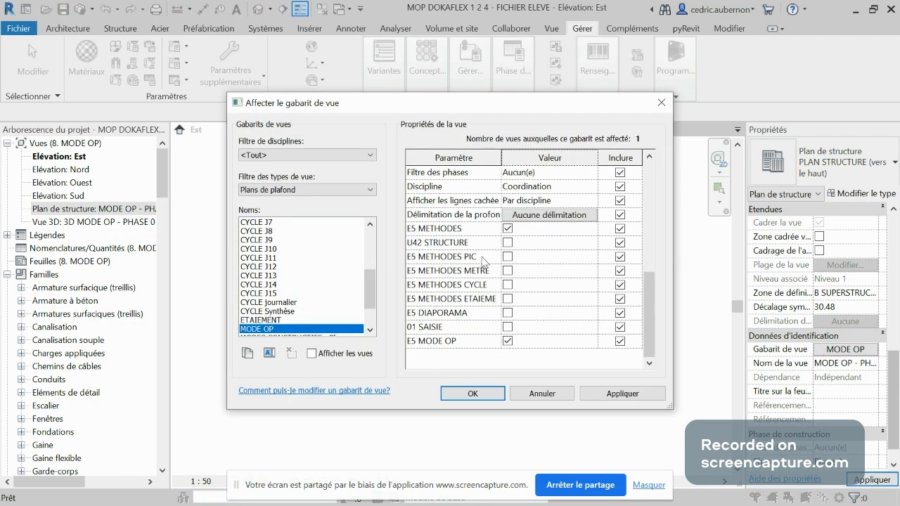
scroll(531, 272, "up", 3)
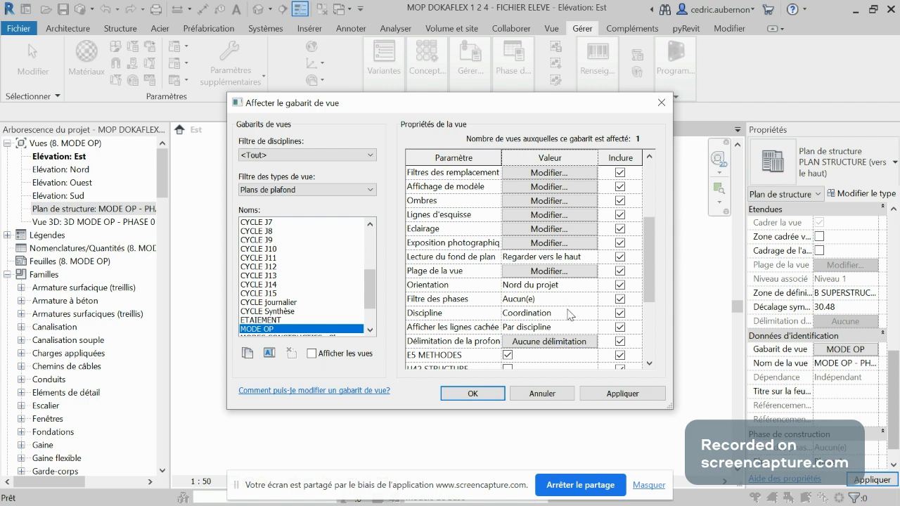
left_click(593, 298)
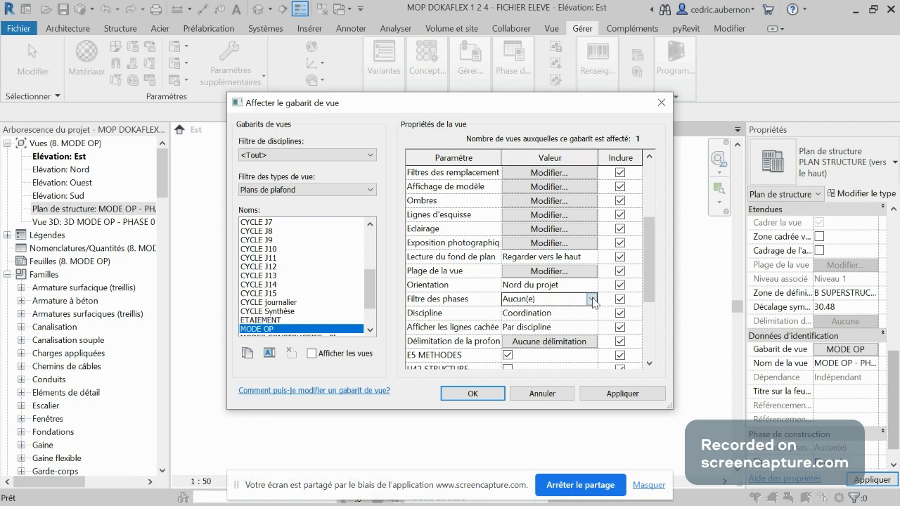
left_click(593, 299)
left_click(533, 373)
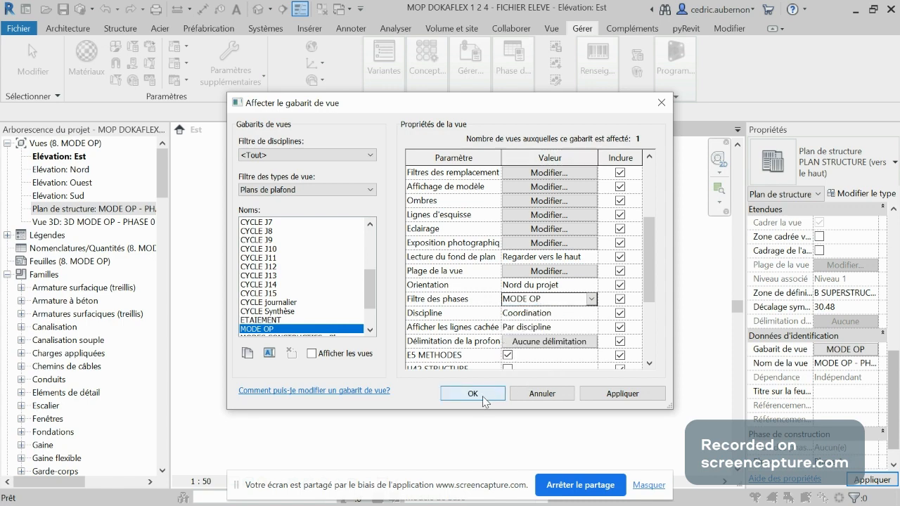
left_click(483, 394)
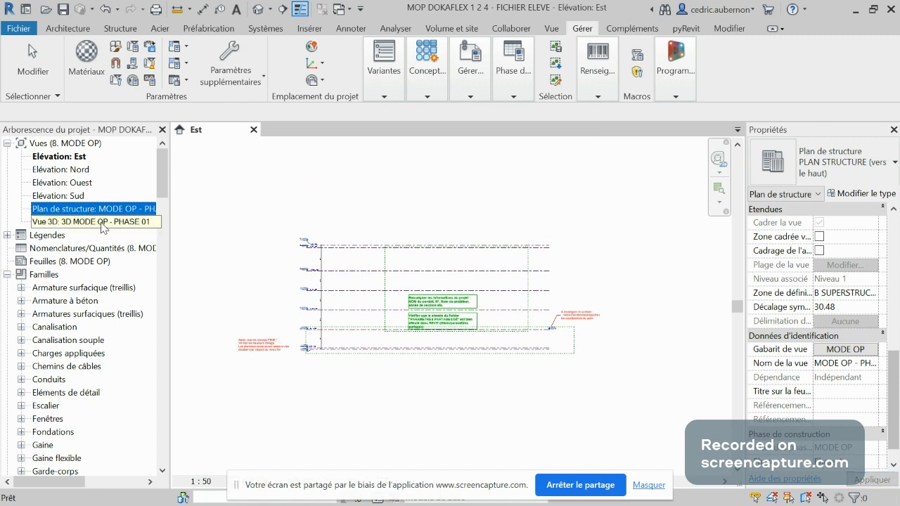
- Include the phase filter in the 3D MODE OP view template, set it to MODE OP, and recheck the template's settings
left_click(103, 222)
left_click(828, 369)
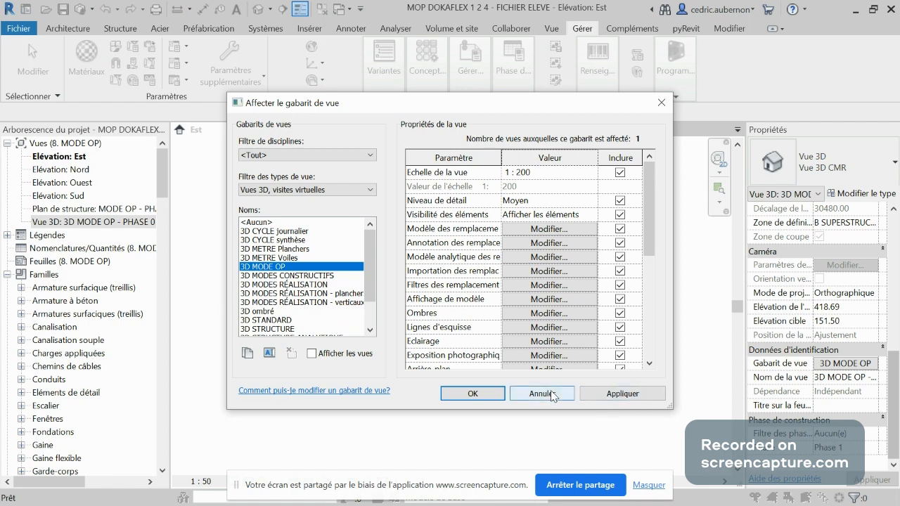
scroll(586, 301, "down", 4)
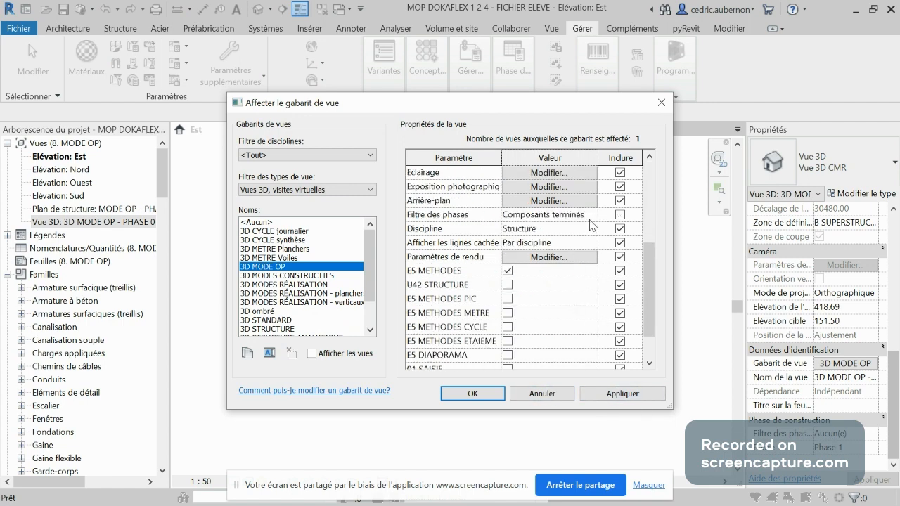
left_click(619, 215)
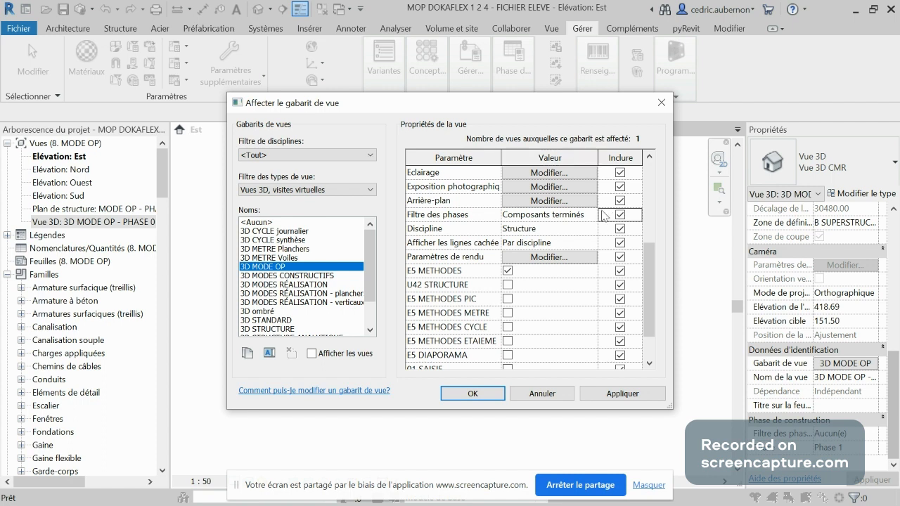
left_click(589, 218)
left_click(591, 215)
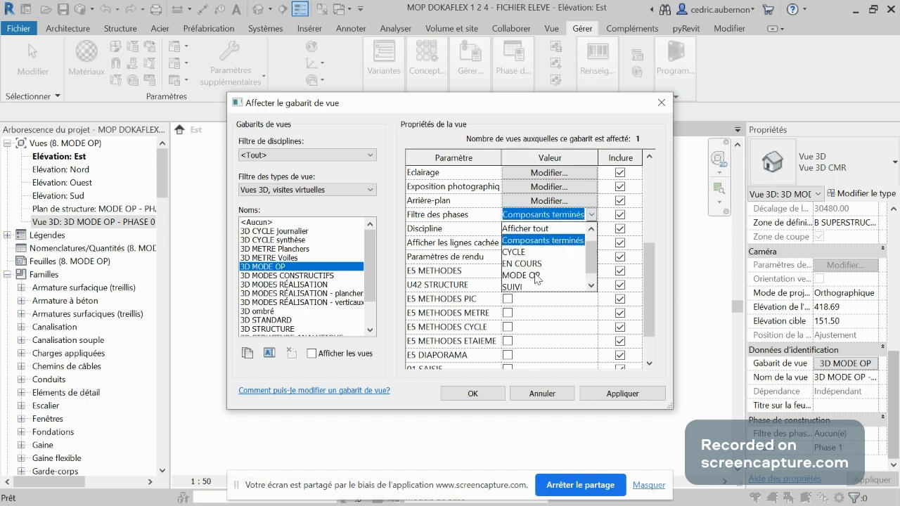
left_click(539, 274)
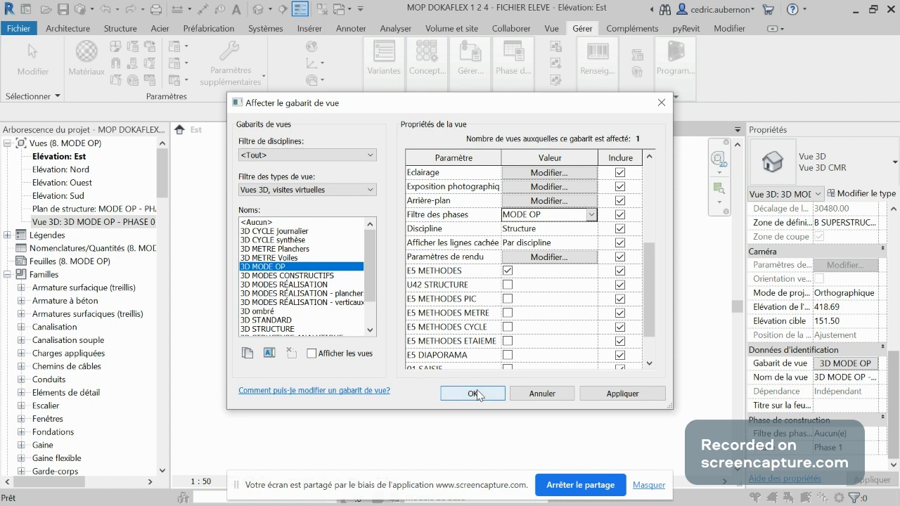
left_click(476, 393)
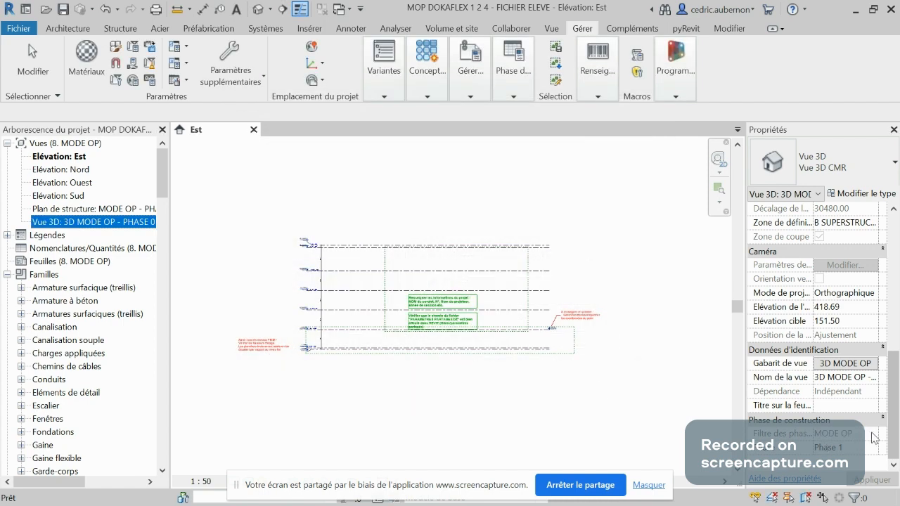
left_click(838, 365)
scroll(622, 346, "down", 2)
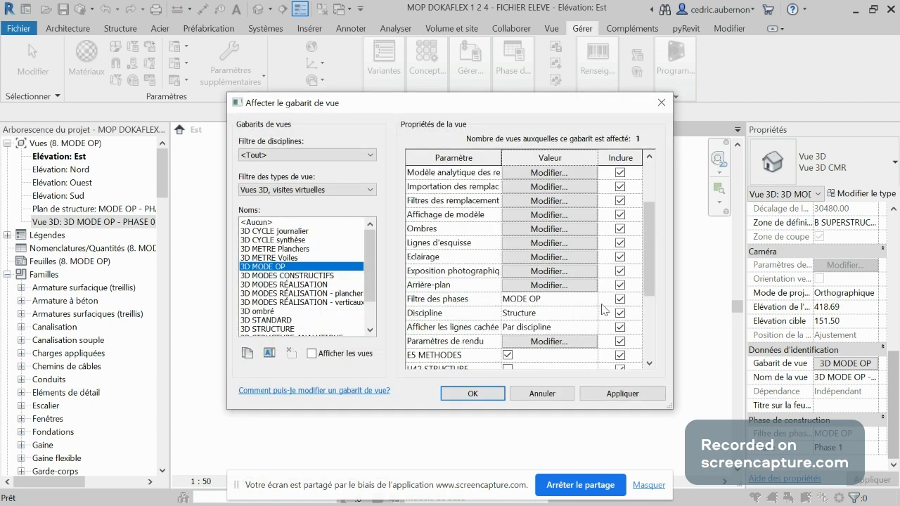
left_click(471, 394)
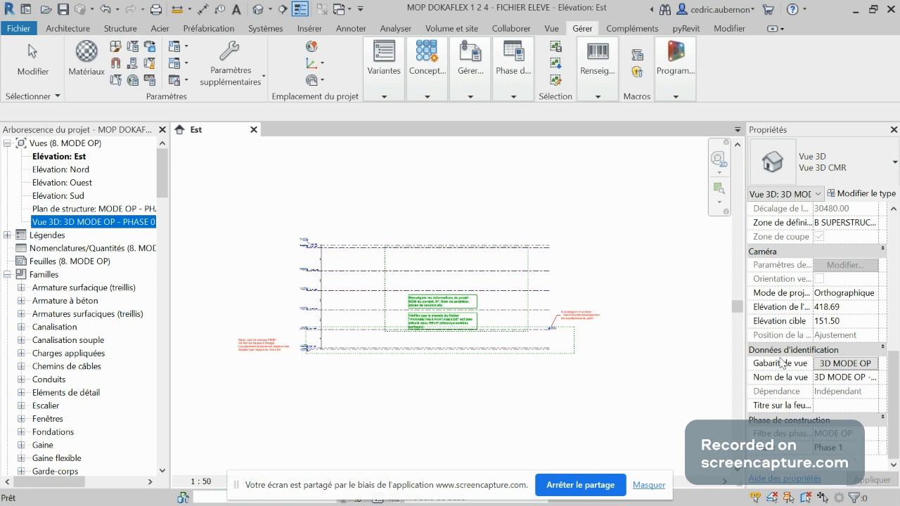
- Duplicate the 3D MODE OP - PHASE 01 view without details and rename the copy 3D MODE OP - PHASE 02
right_click(118, 229)
mouse_move(195, 318)
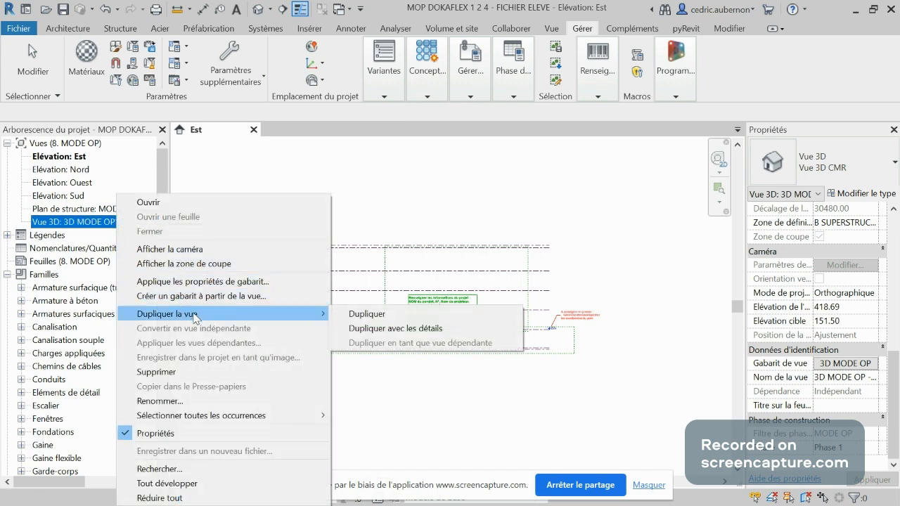
left_click(409, 316)
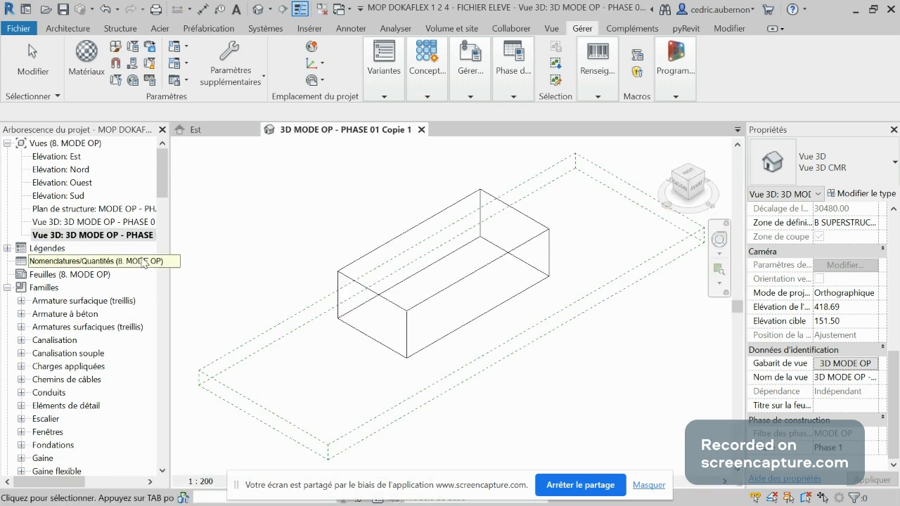
left_click(151, 236)
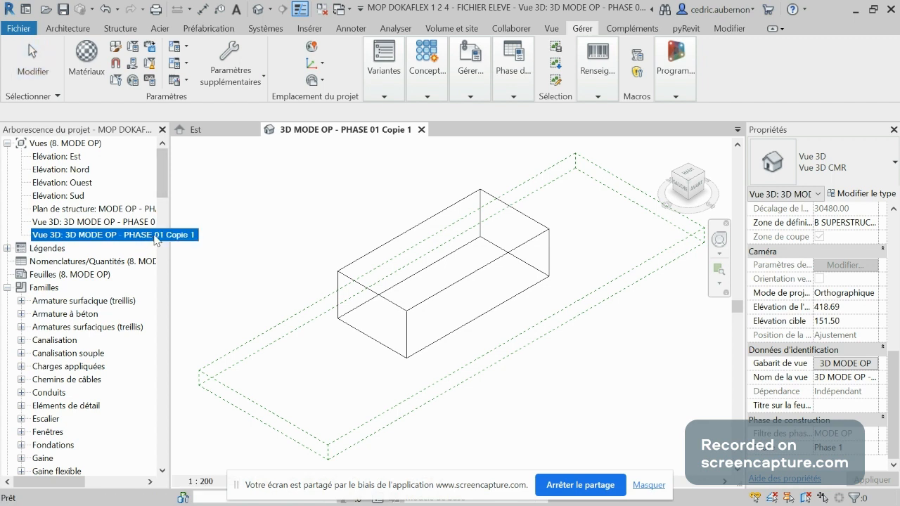
left_click(155, 237)
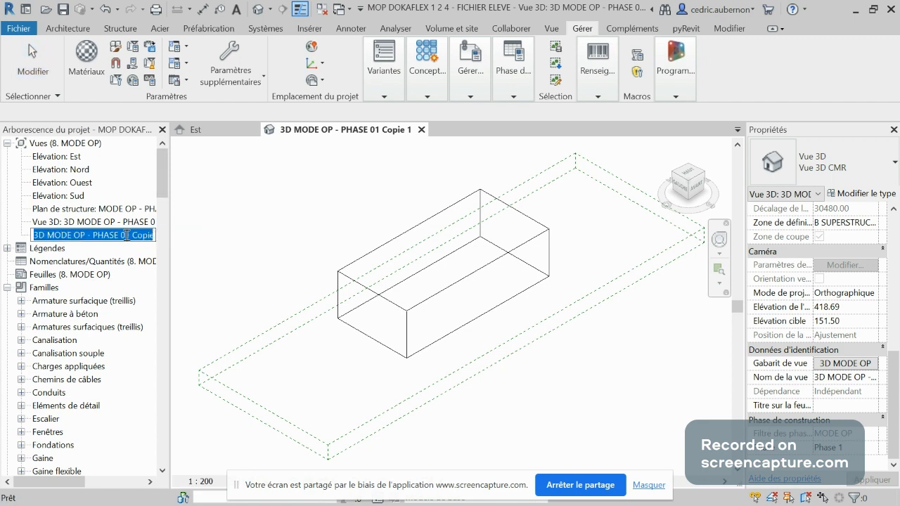
left_click_drag(126, 235, 192, 235)
type("2")
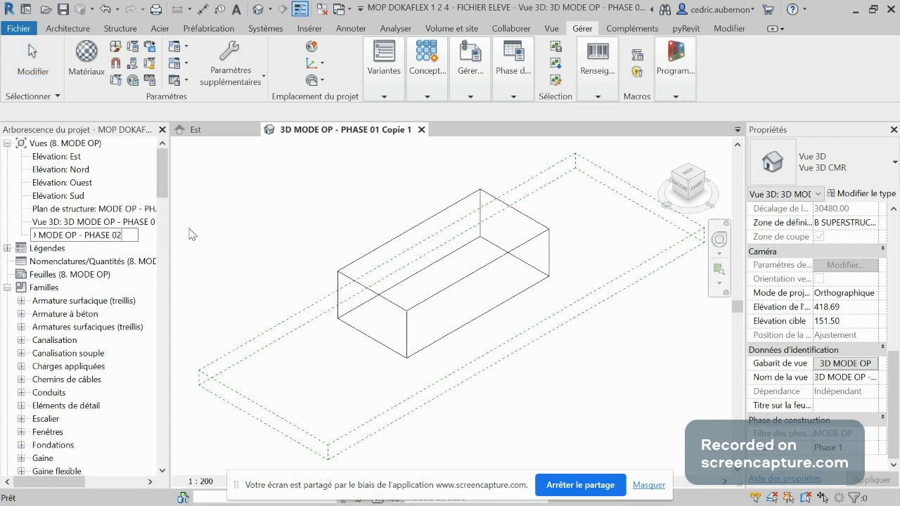
key("Return")
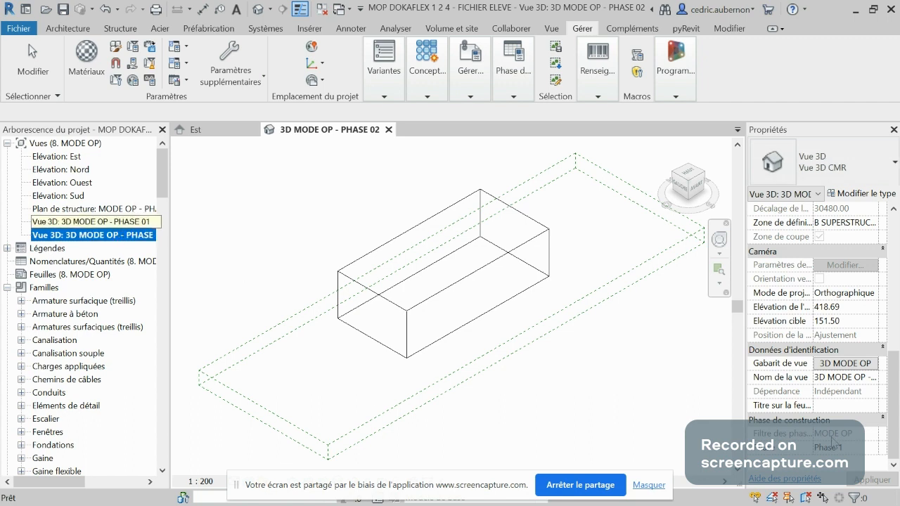
- Set the construction phase of the 3D MODE OP - PHASE 02 view to Phase 2
left_click(872, 447)
left_click(872, 448)
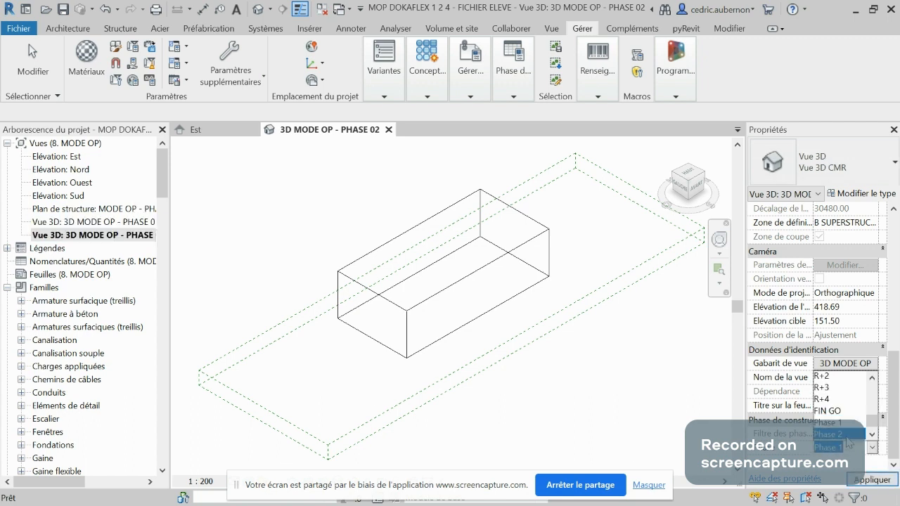
left_click(844, 436)
- Duplicate the MODE OP - PHASE 01 structural plan without details and rename the copy MODE OP - PHASE 02
left_click(125, 209)
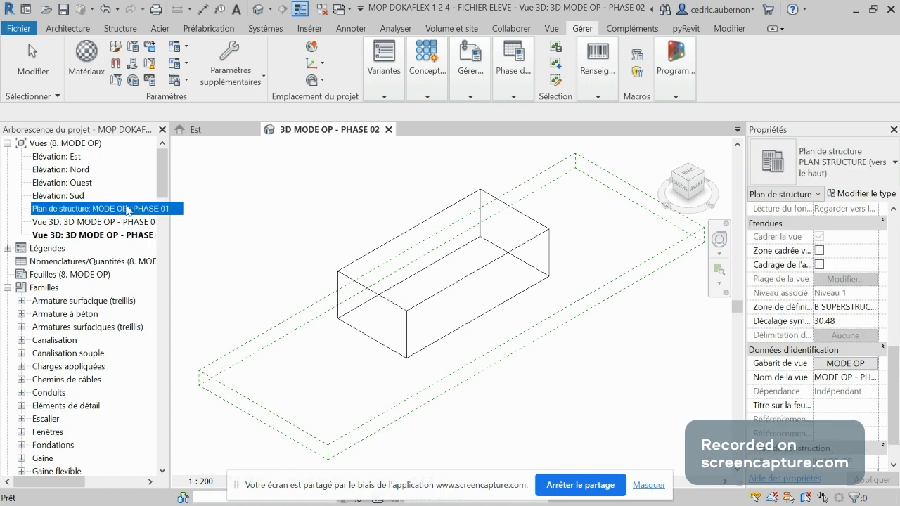
right_click(135, 208)
mouse_move(171, 307)
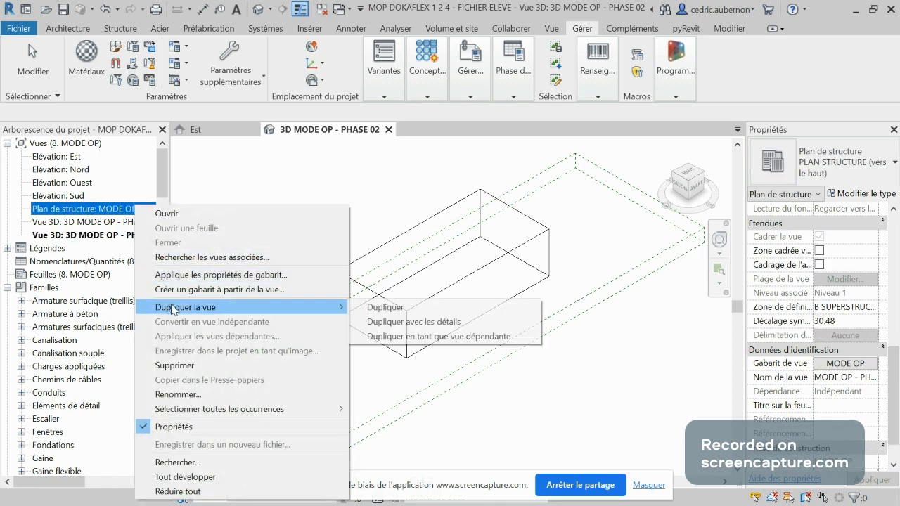
left_click(393, 314)
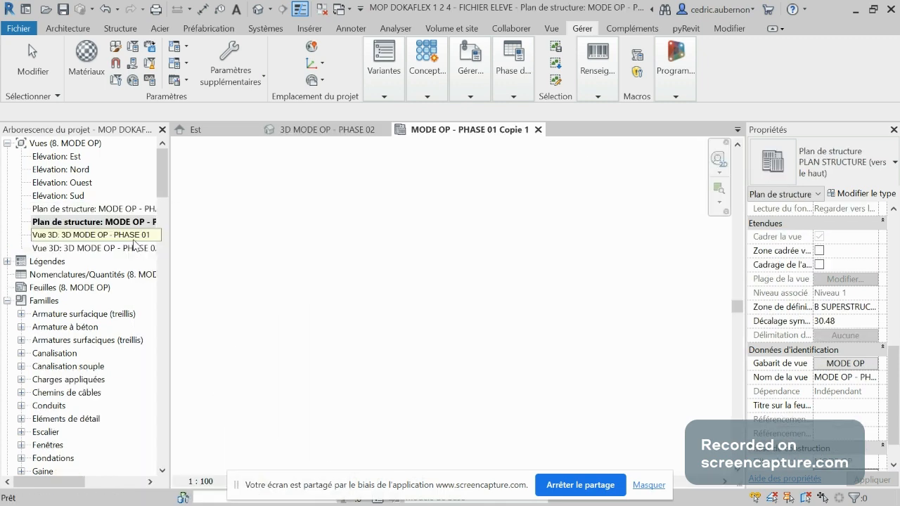
left_click(153, 224)
left_click(152, 222)
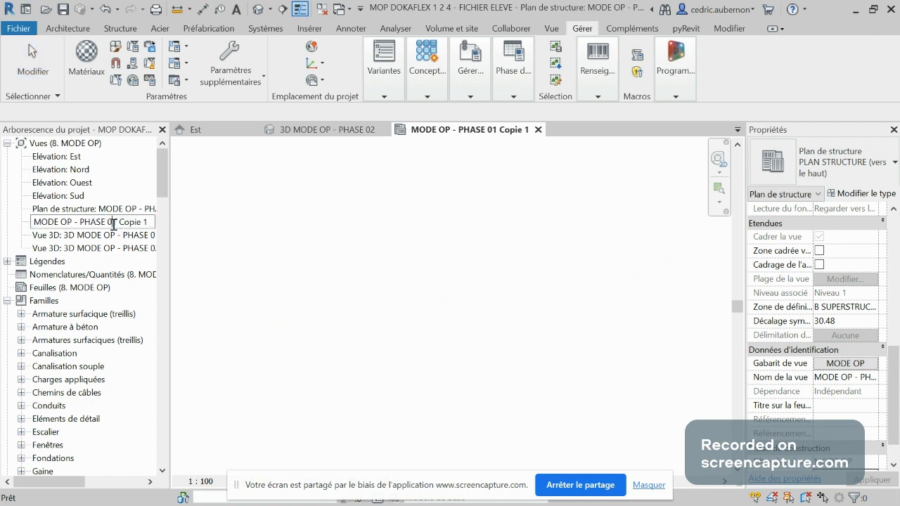
left_click_drag(114, 224, 164, 225)
type("2")
key("Return")
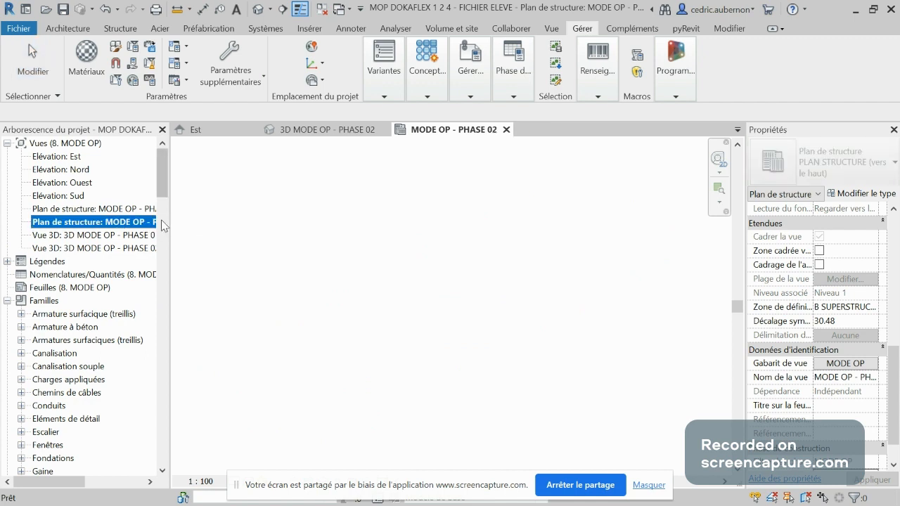
- Set the construction phase of the MODE OP - PHASE 02 structural plan to Phase 2 and apply it
scroll(854, 386, "down", 1)
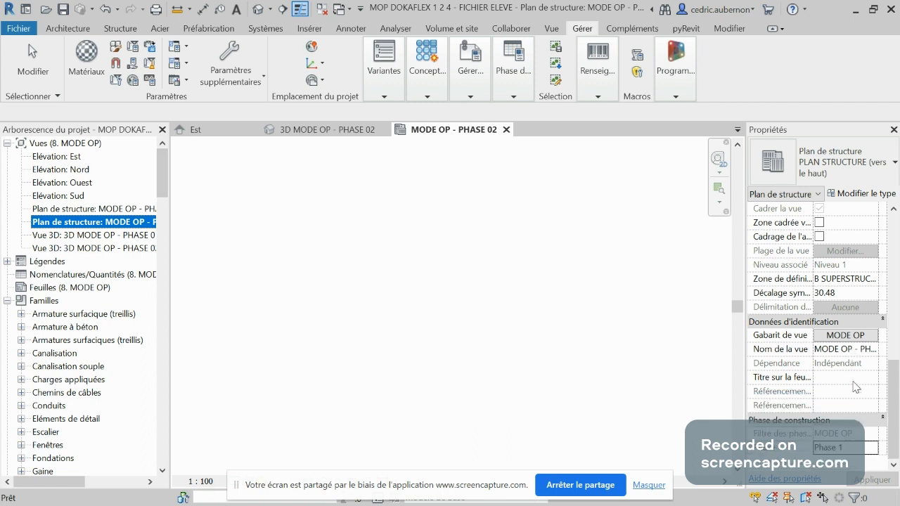
left_click(869, 449)
left_click(871, 449)
left_click(846, 436)
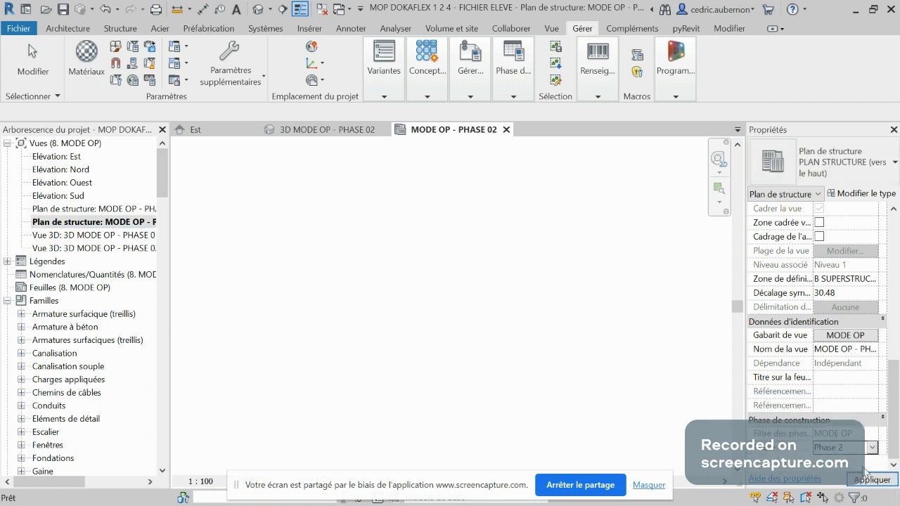
left_click(871, 480)
left_click(134, 222)
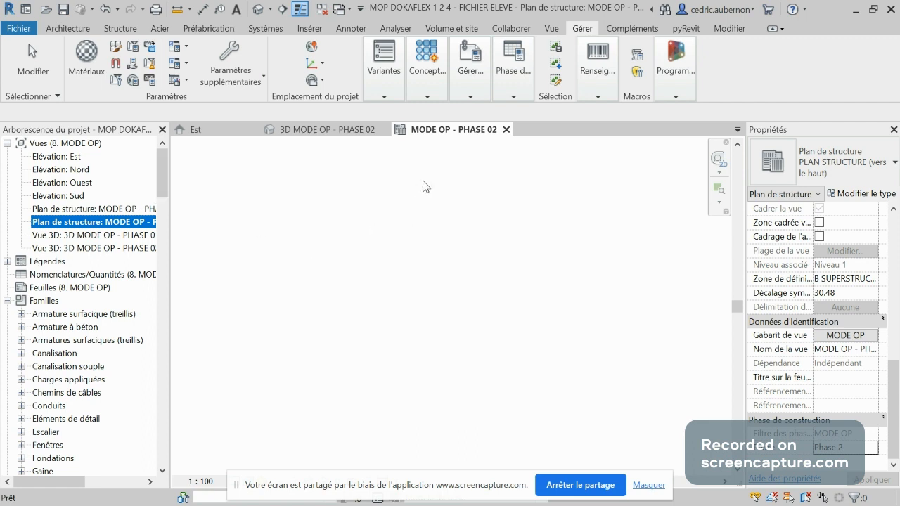
- Review the project phases, the MODE OP phase filter and the graphic overrides for the Nouveau phase status
left_click(583, 29)
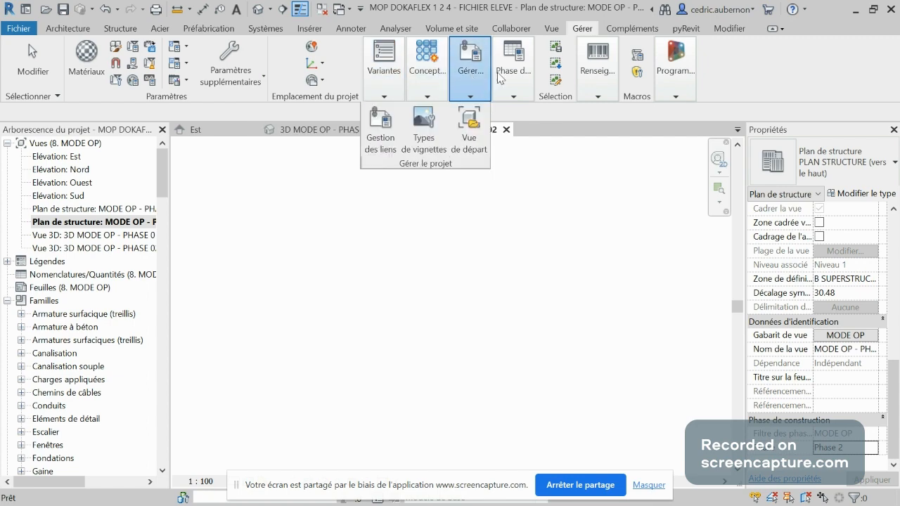
mouse_move(499, 79)
left_click(463, 120)
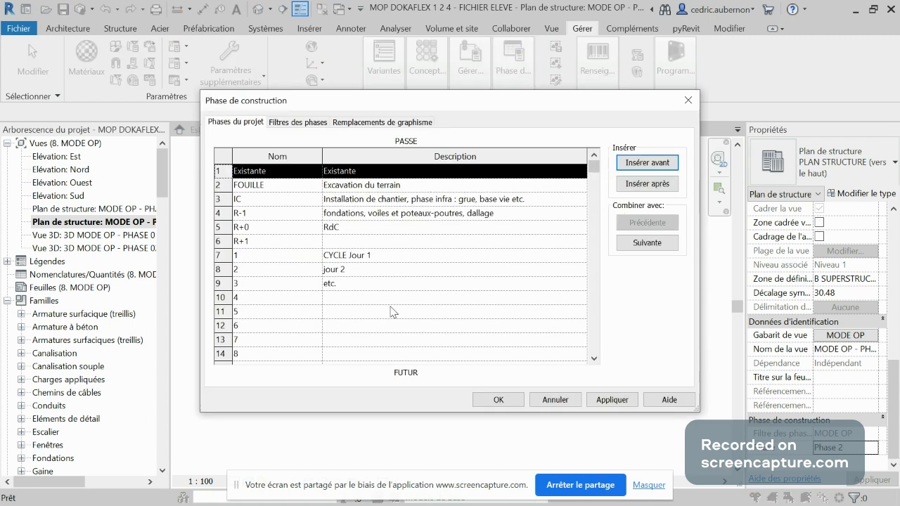
scroll(551, 256, "down", 5)
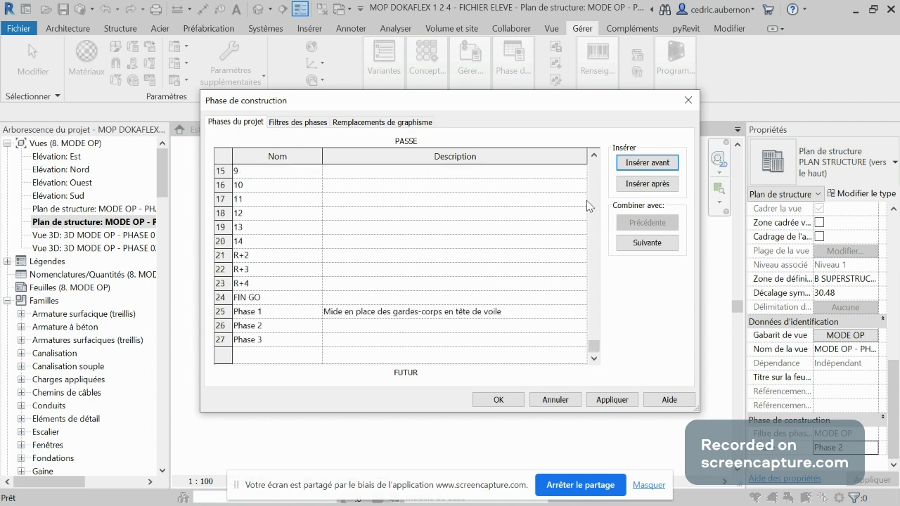
left_click(298, 122)
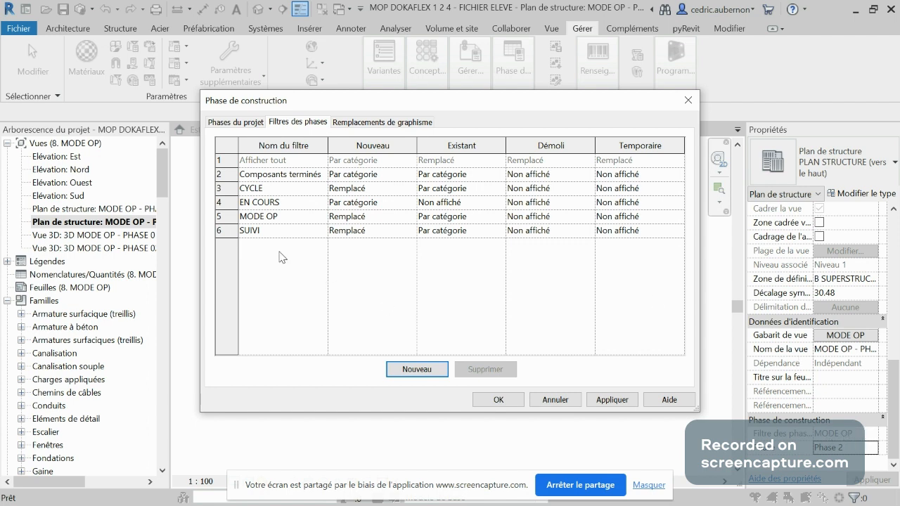
left_click(225, 215)
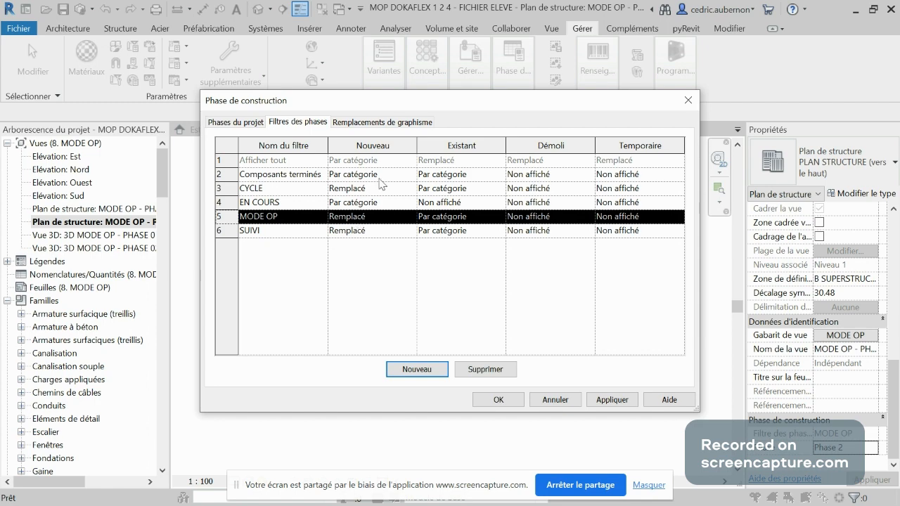
left_click(393, 122)
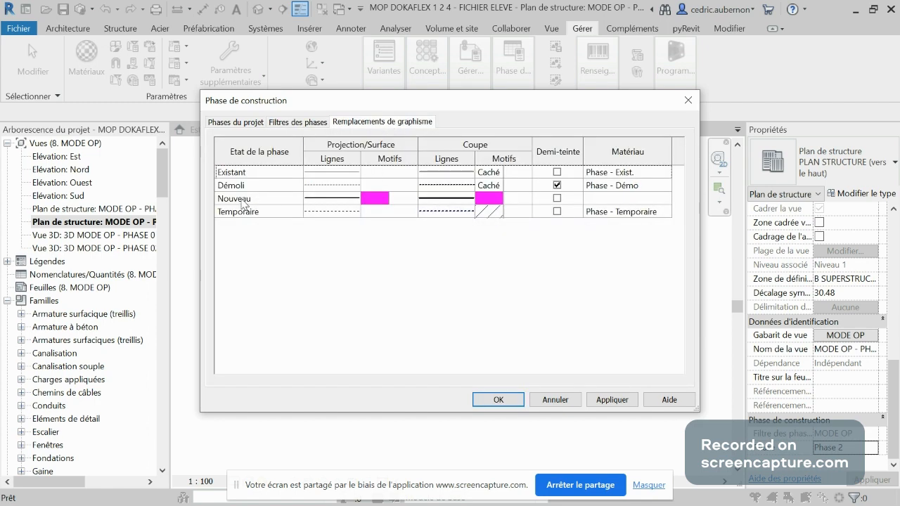
left_click(298, 122)
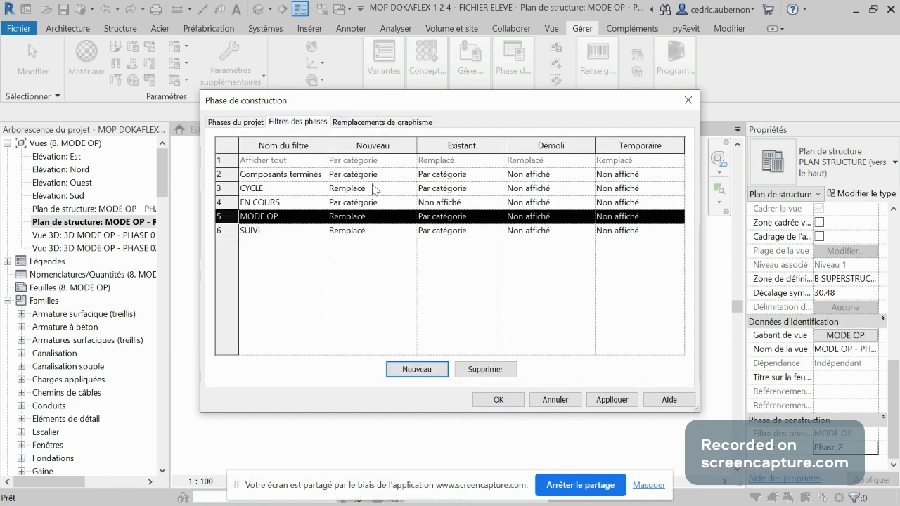
left_click(367, 123)
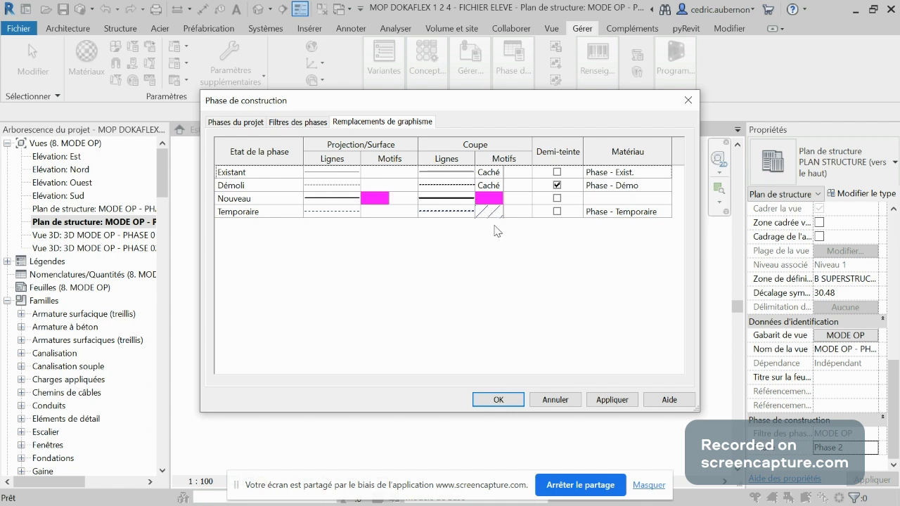
left_click(498, 400)
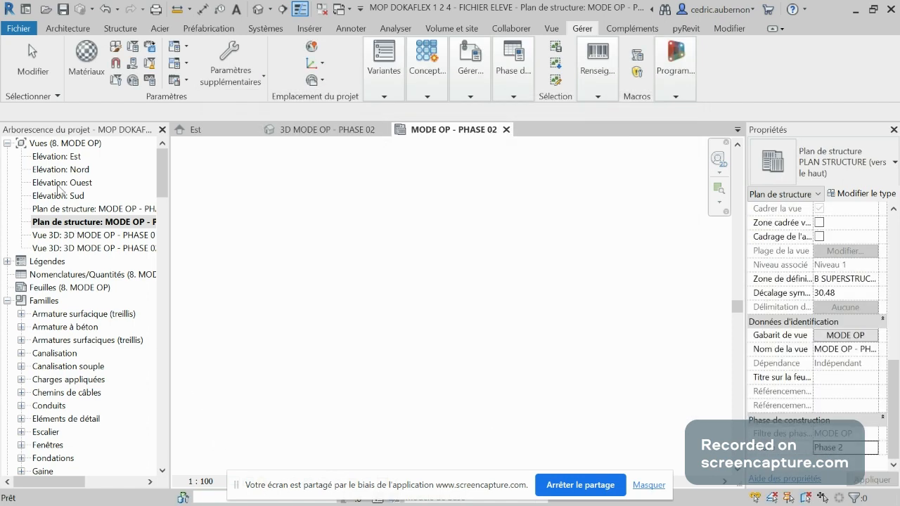
- Widen the project browser, open the MODE OP - PHASE 01 structural plan and close all the other open views
double_click(113, 236)
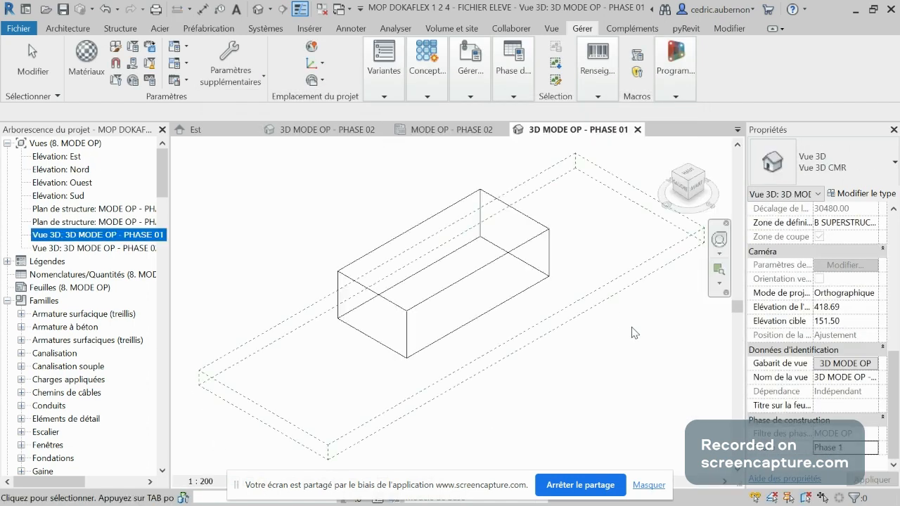
left_click_drag(169, 212, 206, 213)
left_click(163, 211)
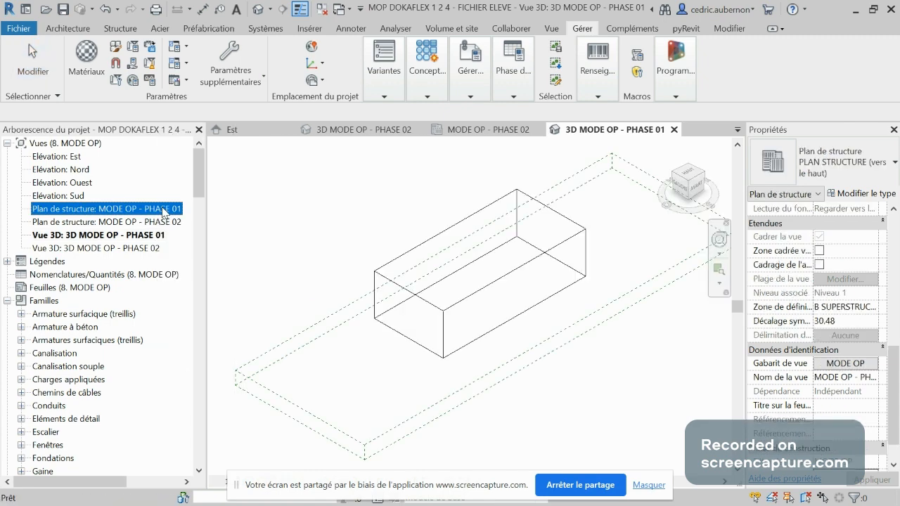
left_click(163, 211)
left_click(120, 222)
double_click(106, 209)
left_click(551, 28)
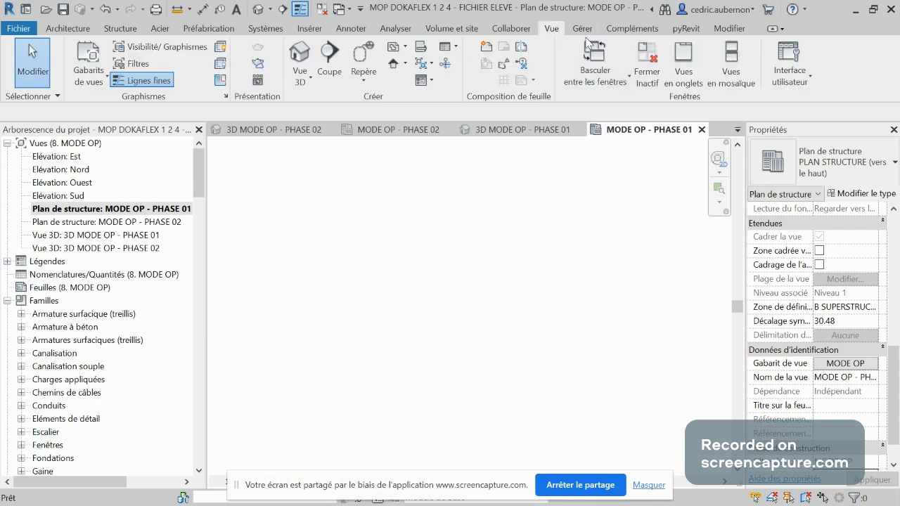
left_click(647, 67)
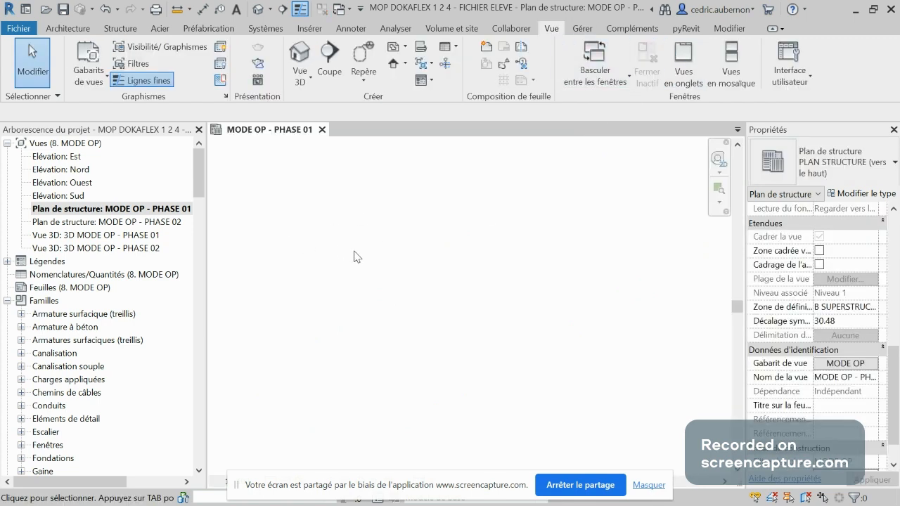
- Configure new structural walls to be placed by Hauteur up to Niveau 2
left_click(119, 29)
left_click(116, 46)
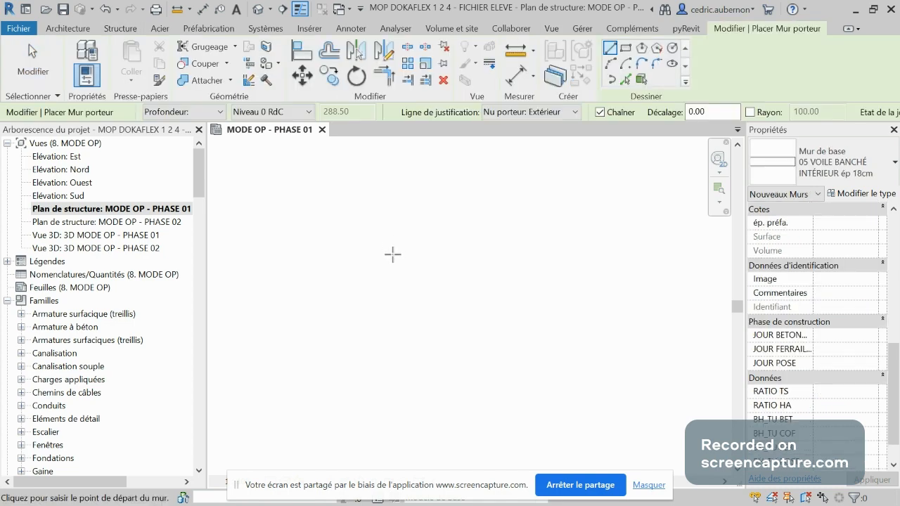
left_click(213, 113)
left_click(169, 131)
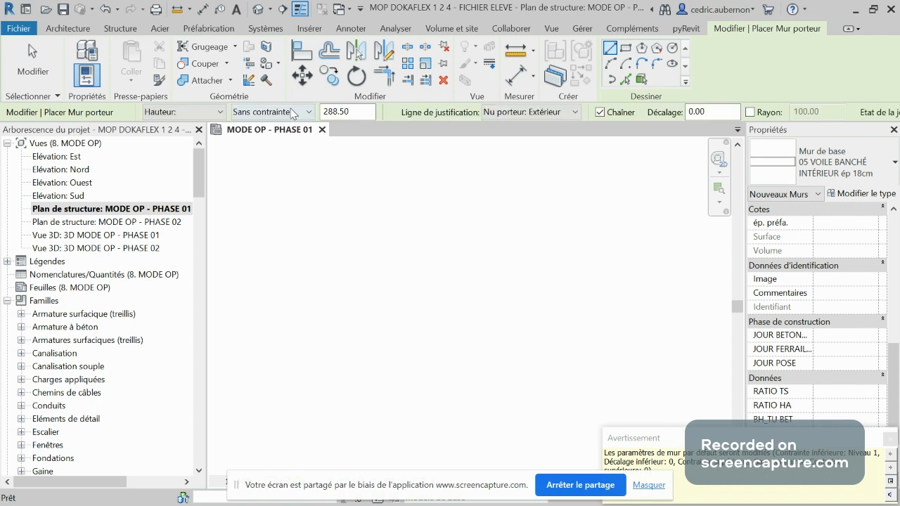
left_click(292, 112)
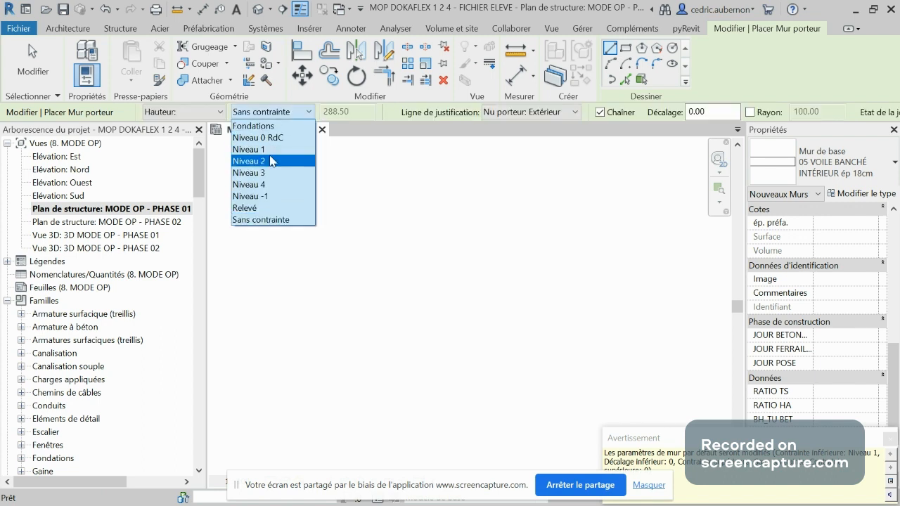
left_click(272, 161)
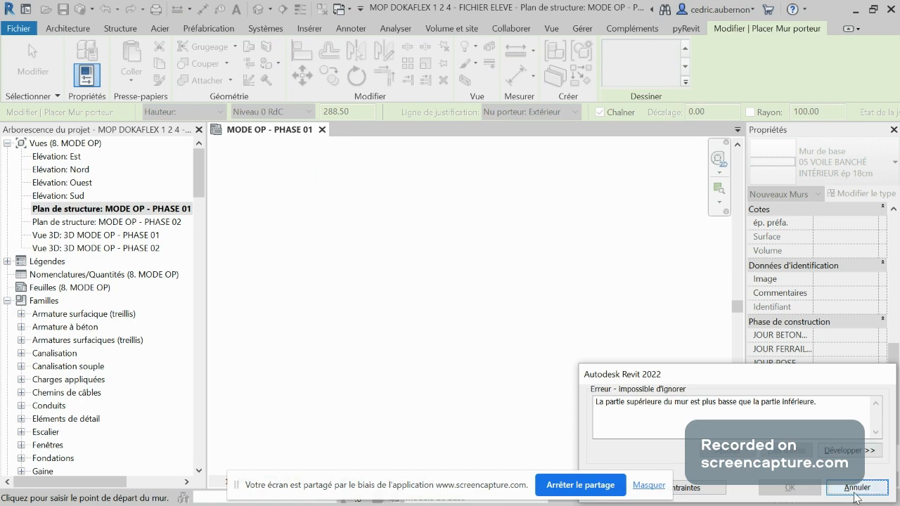
left_click(856, 487)
key("Escape")
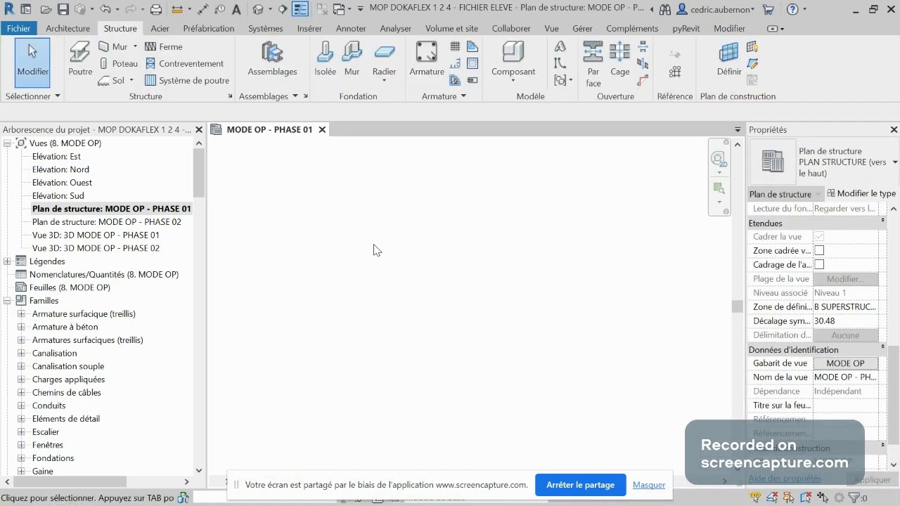
- Check the length format in the project units without changing it
key("u")
key("n")
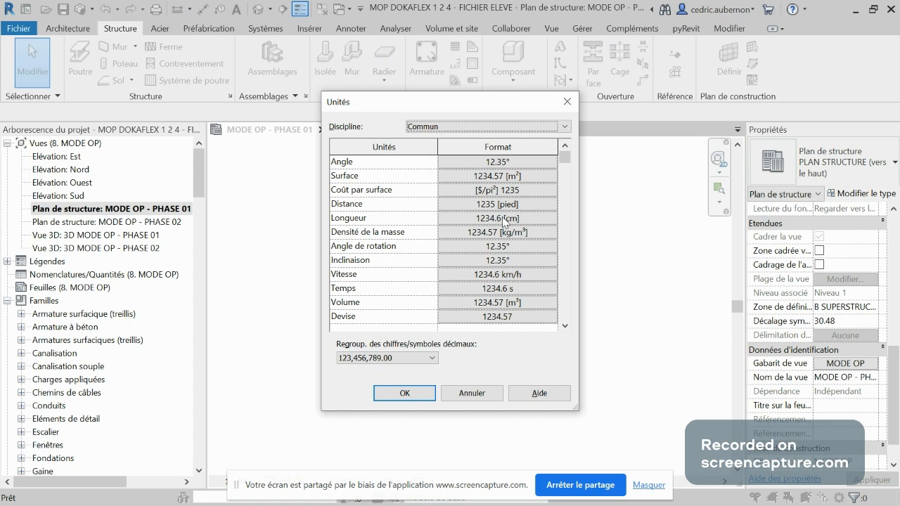
left_click(472, 393)
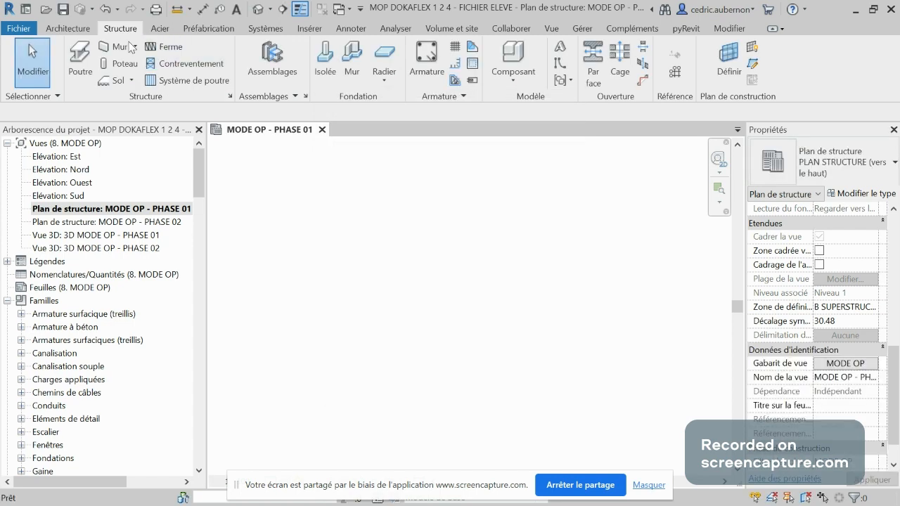
- Examine the MODE OP - PHASE 01 plan's properties for its associated level and scope box
left_click(120, 47)
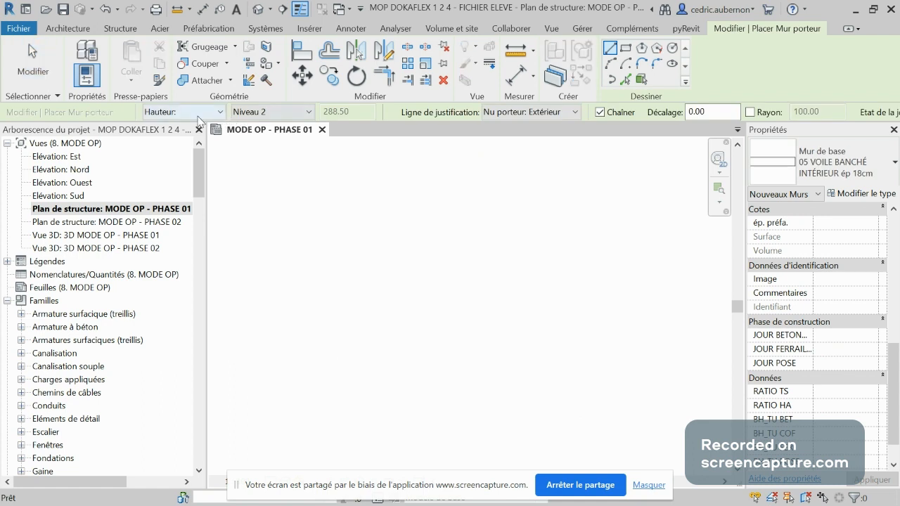
left_click(138, 209)
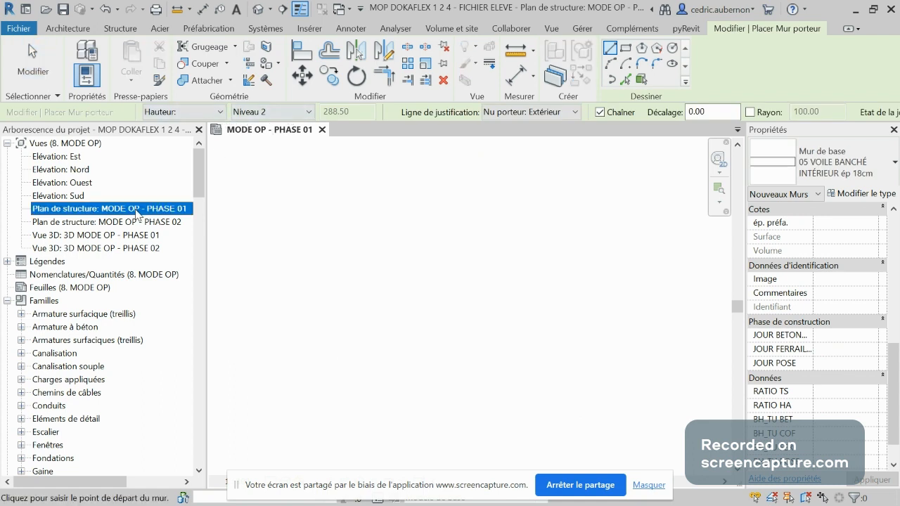
key("Escape")
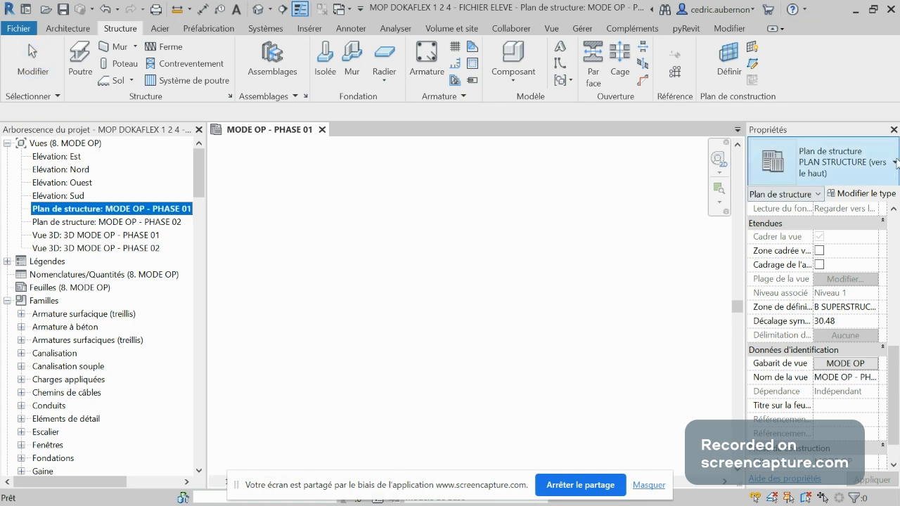
left_click(669, 312)
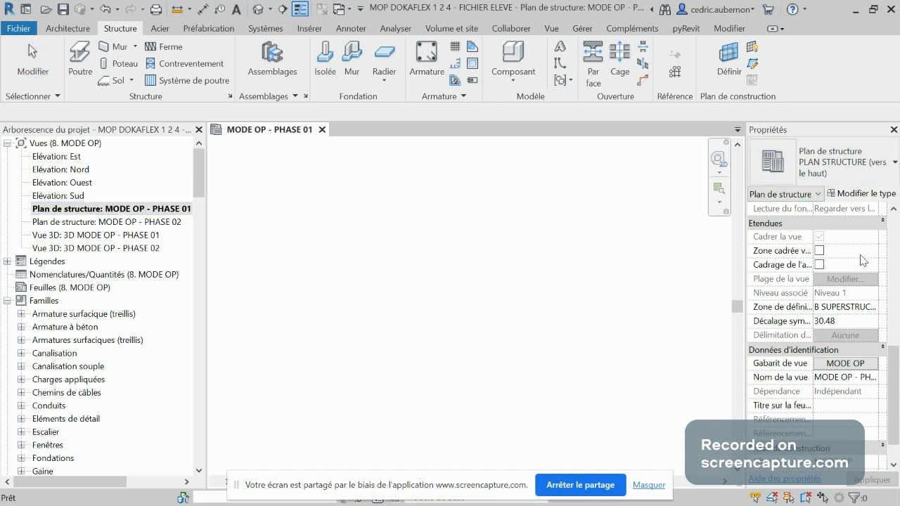
scroll(844, 281, "up", 5)
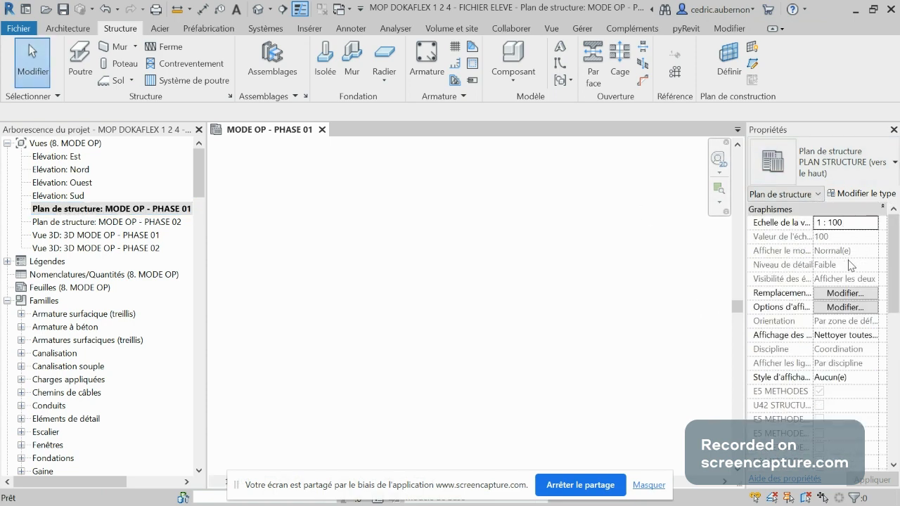
scroll(852, 271, "down", 5)
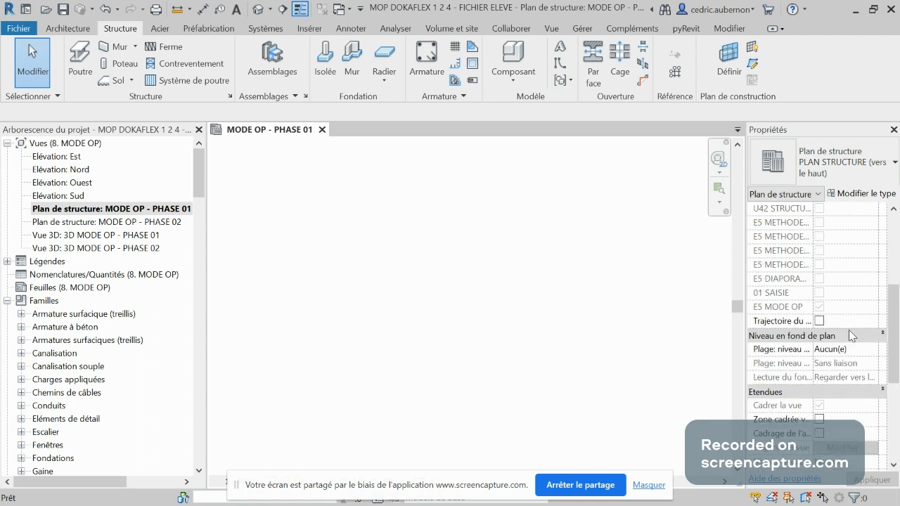
scroll(849, 347, "down", 1)
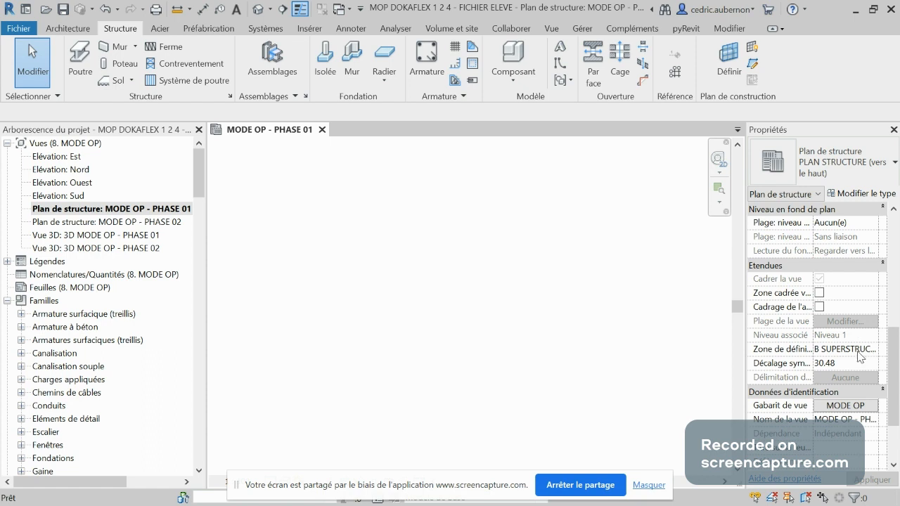
left_click(843, 349)
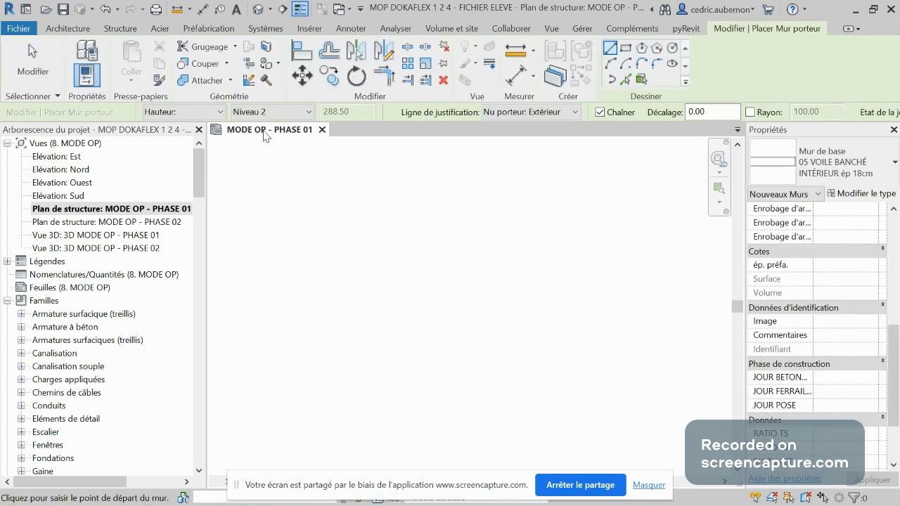
- Set the wall location line to Axe porteur and draw a horizontal structural wall 600 long in the plan
left_click(538, 112)
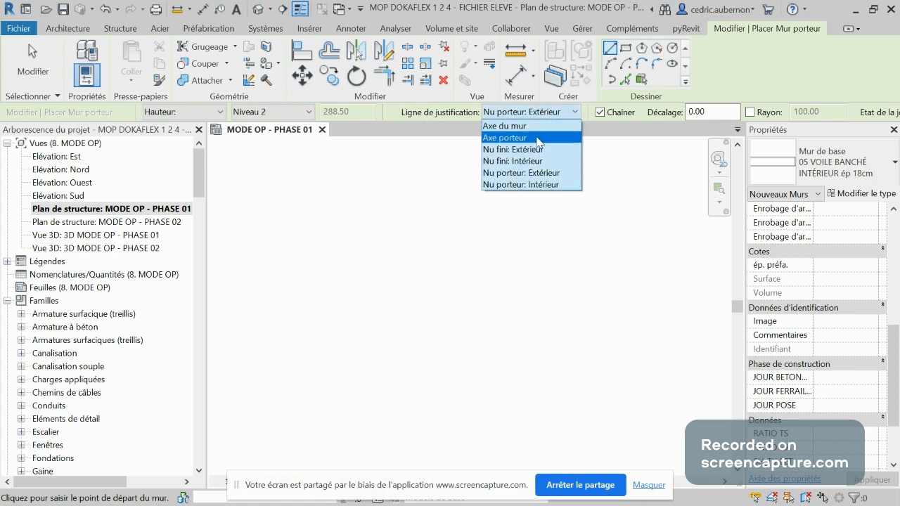
left_click(538, 138)
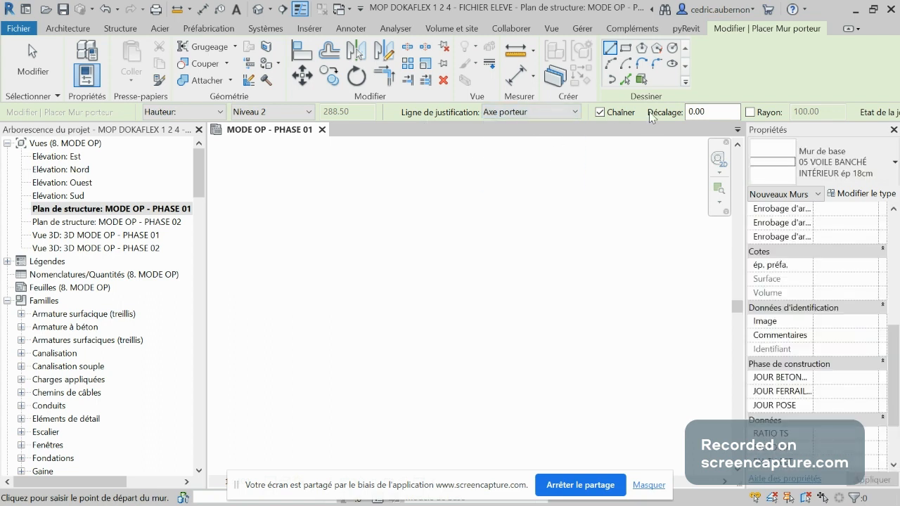
left_click(370, 253)
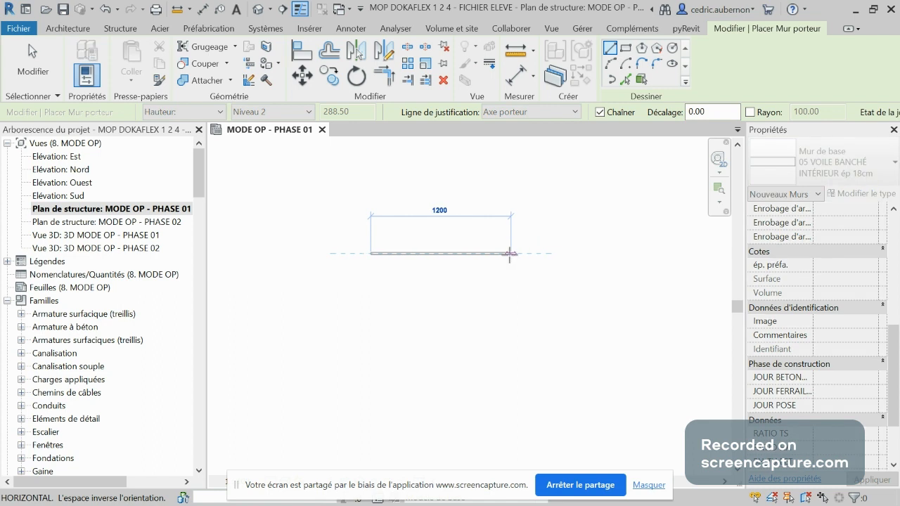
type("600")
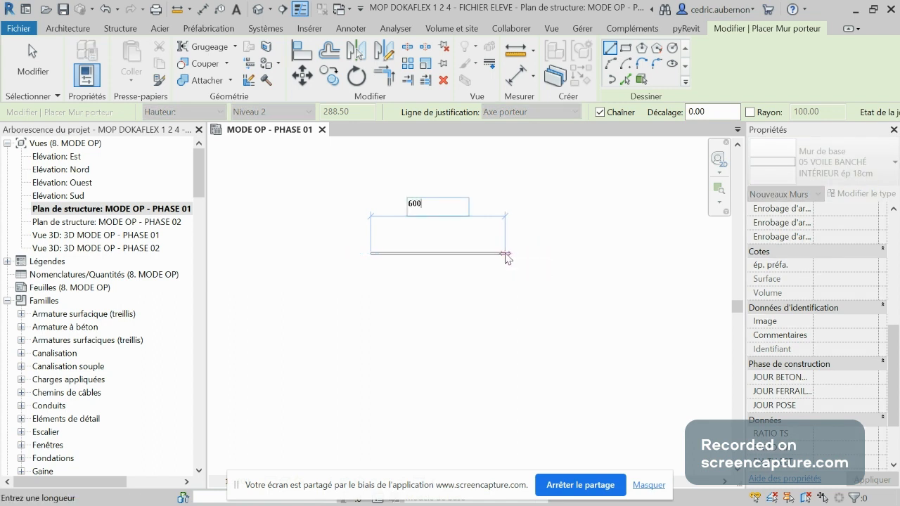
key("Return")
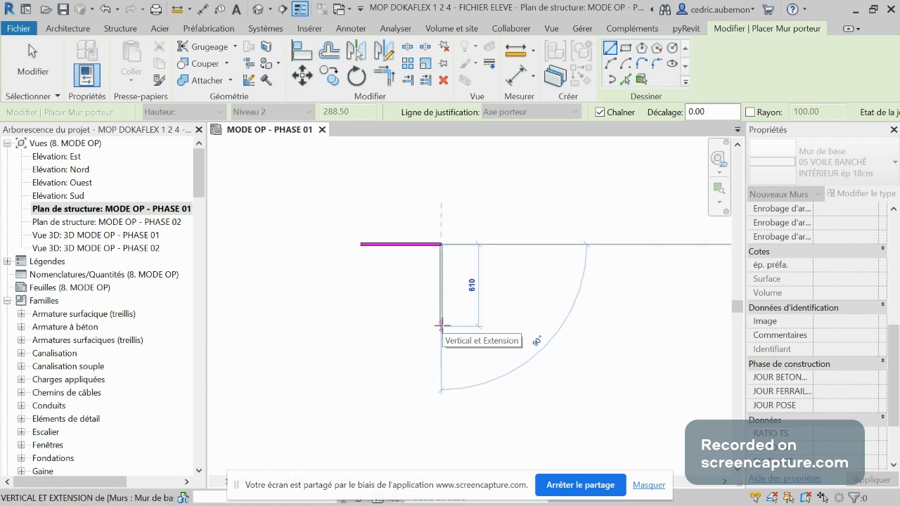
- Continue the chain with a perpendicular 500 wall downwards and close the rectangle with two more walls back to the starting point
type("5")
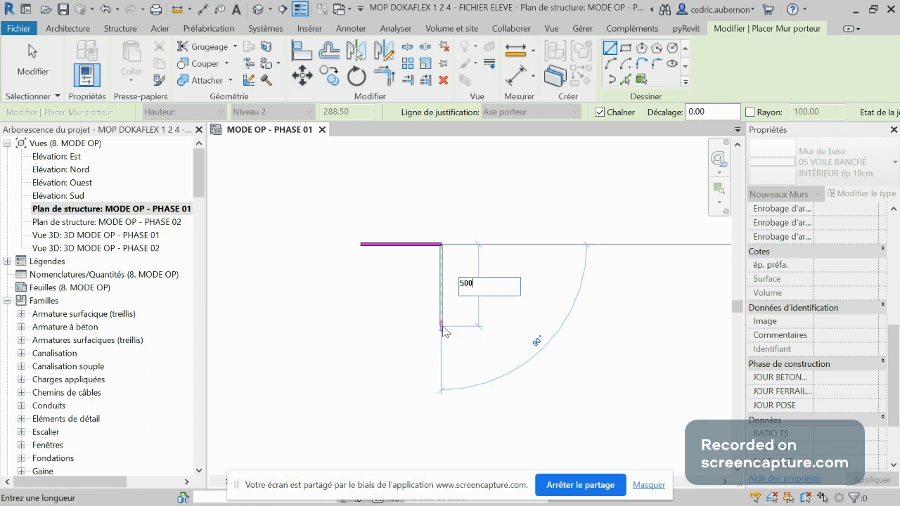
type("00")
key("Return")
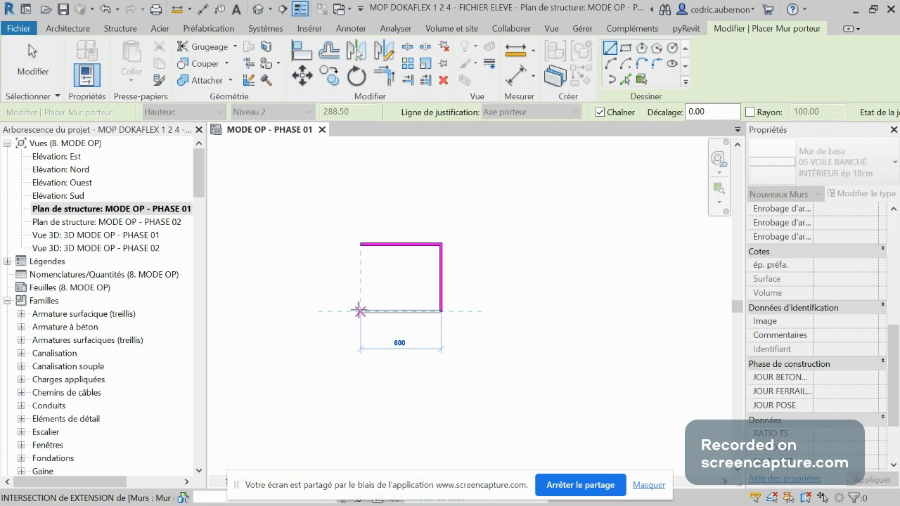
left_click(360, 311)
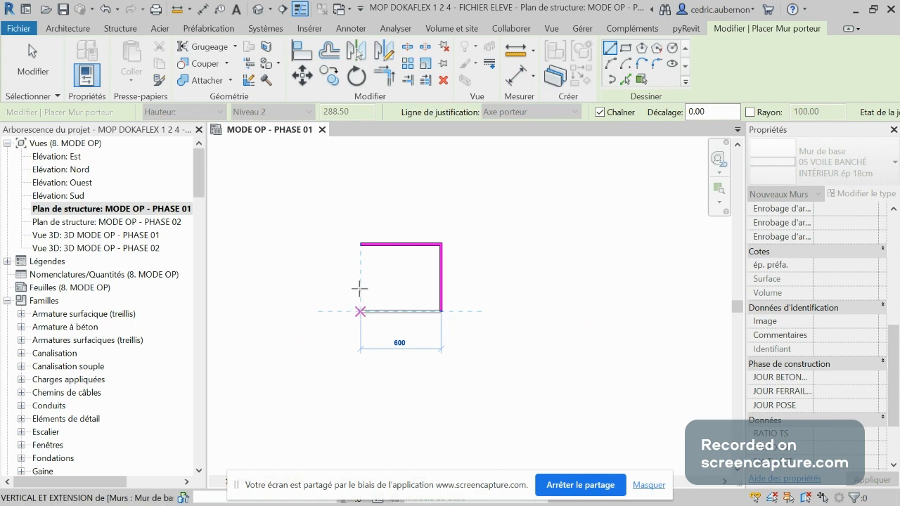
left_click(360, 244)
key("Escape")
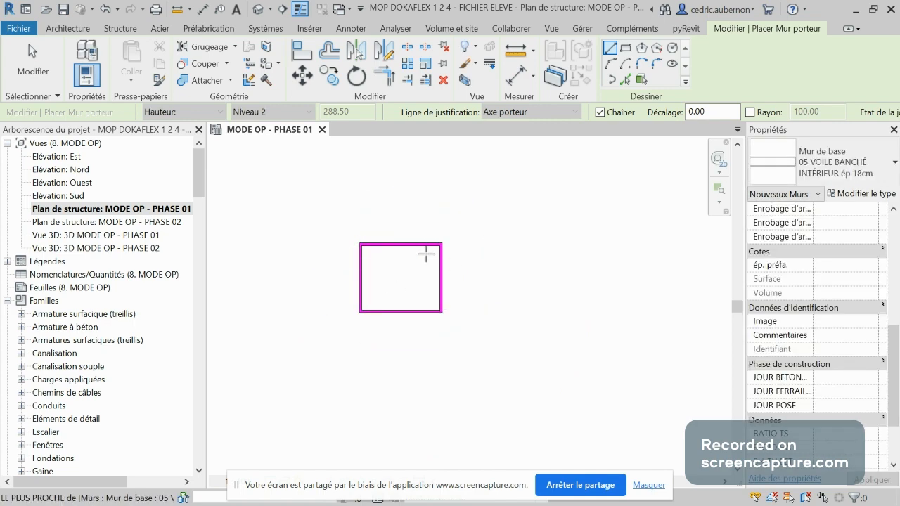
key("Escape")
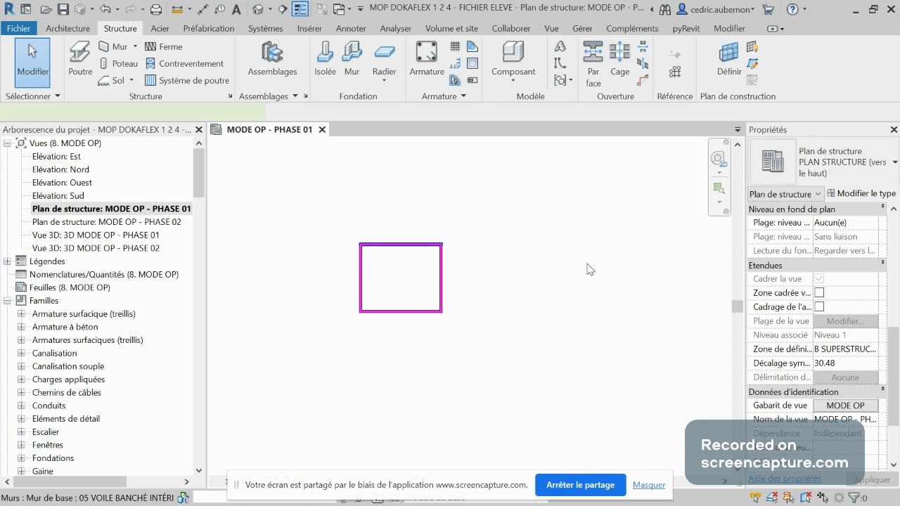
- Inspect the upper wall's properties for its creation and demolition phases
left_click(384, 245)
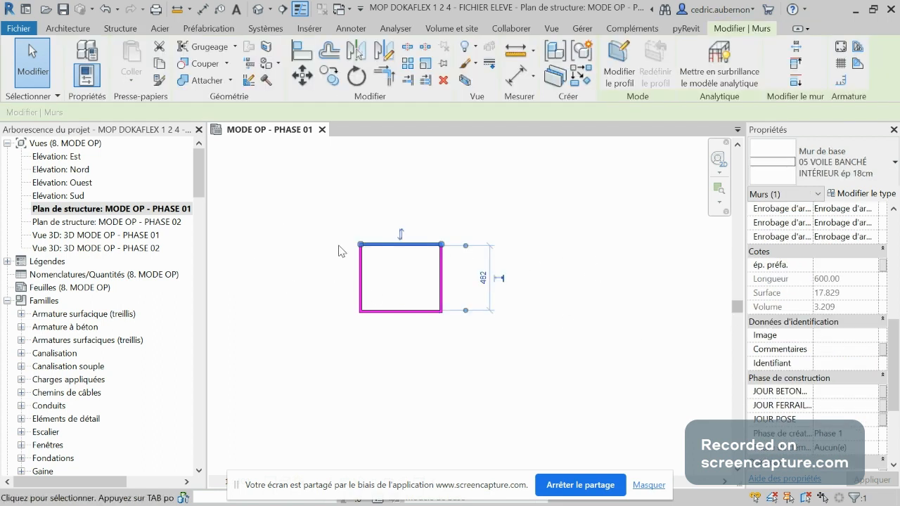
left_click(158, 211)
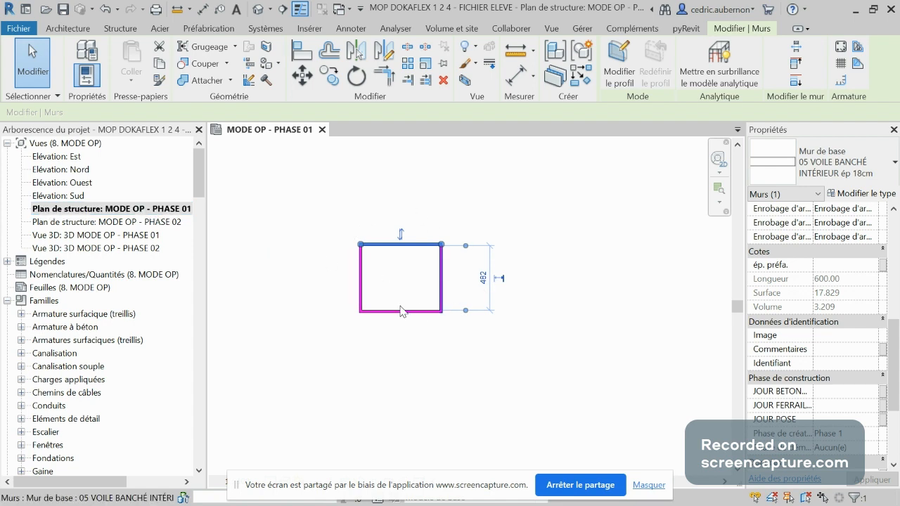
scroll(798, 330, "down", 1)
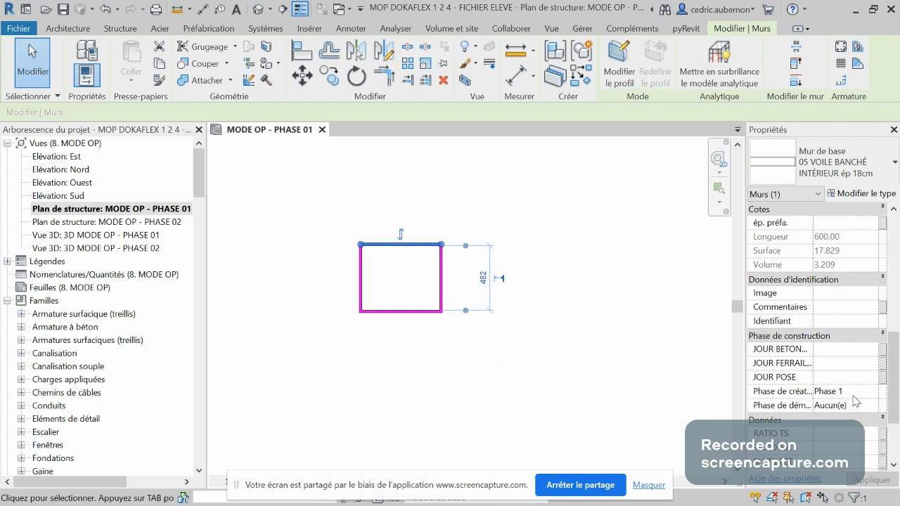
- Open the MODE OP - PHASE 02 structural plan and examine how the walls are displayed there
double_click(98, 222)
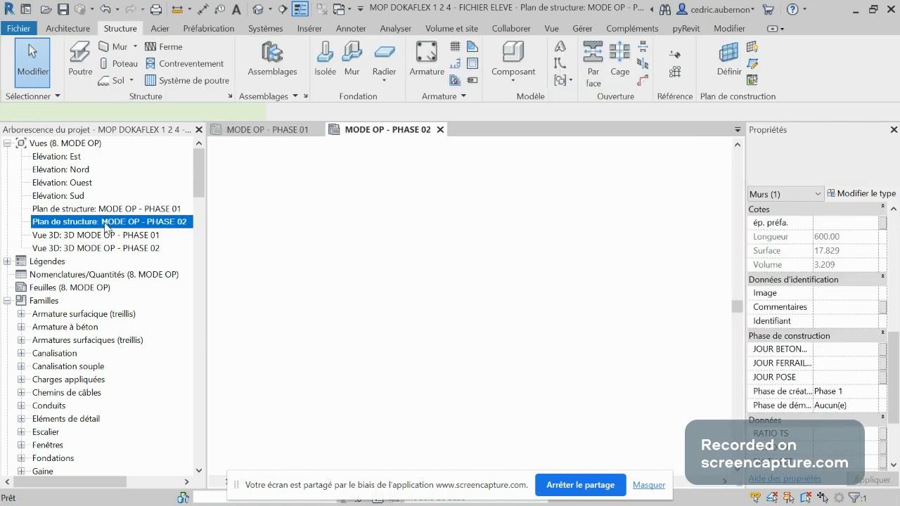
scroll(367, 241, "up", 2)
left_click(317, 293)
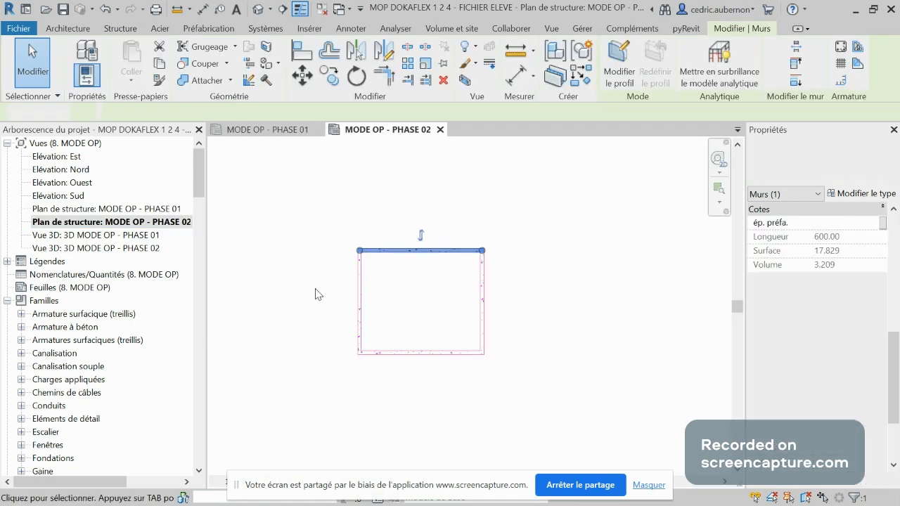
scroll(368, 269, "up", 1)
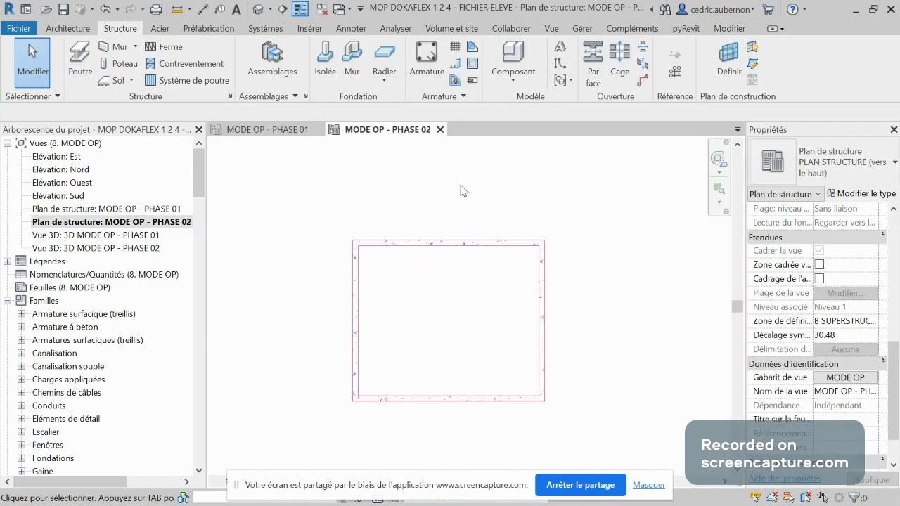
- In the MODE OP view template's model overrides, clear the cut line override of the Eléments category
left_click(861, 376)
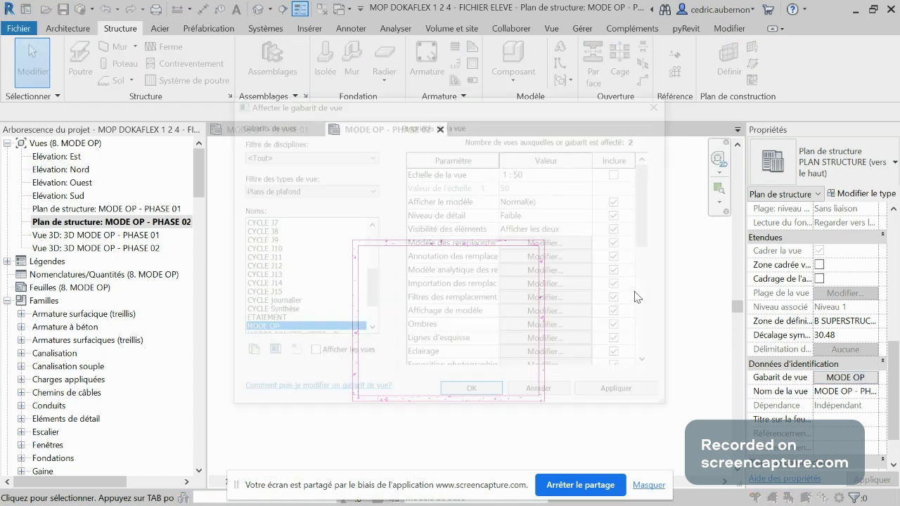
left_click(546, 246)
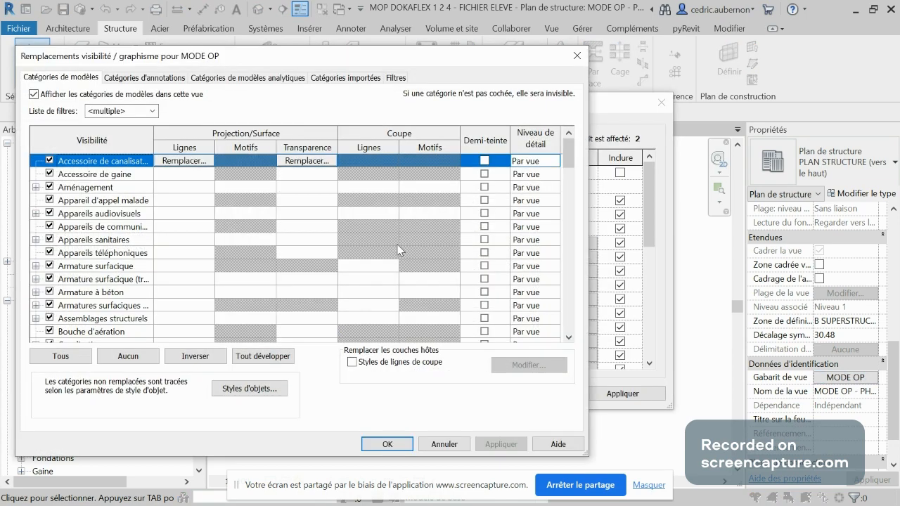
scroll(345, 253, "down", 6)
scroll(344, 258, "down", 4)
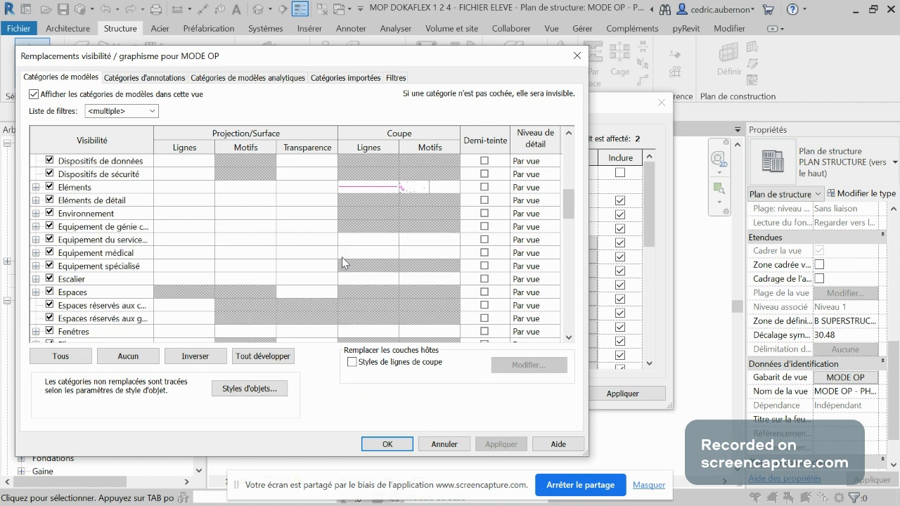
left_click(382, 192)
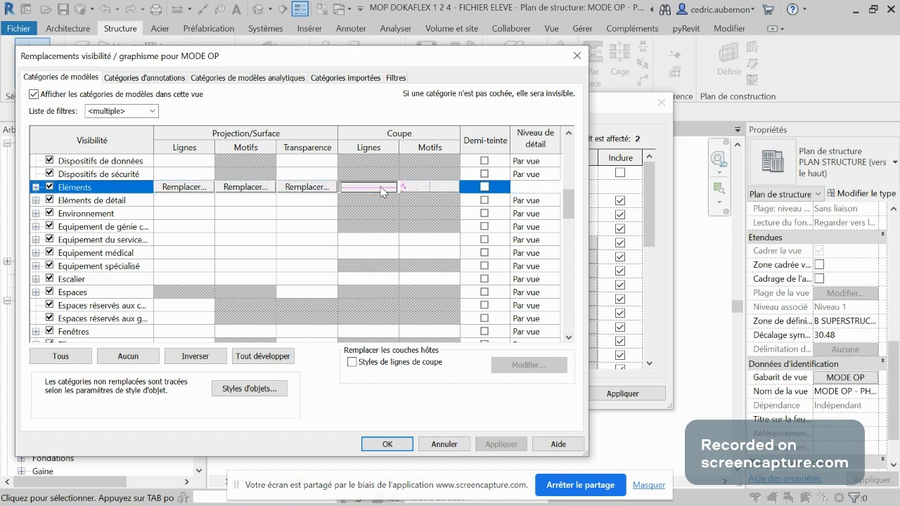
left_click(382, 192)
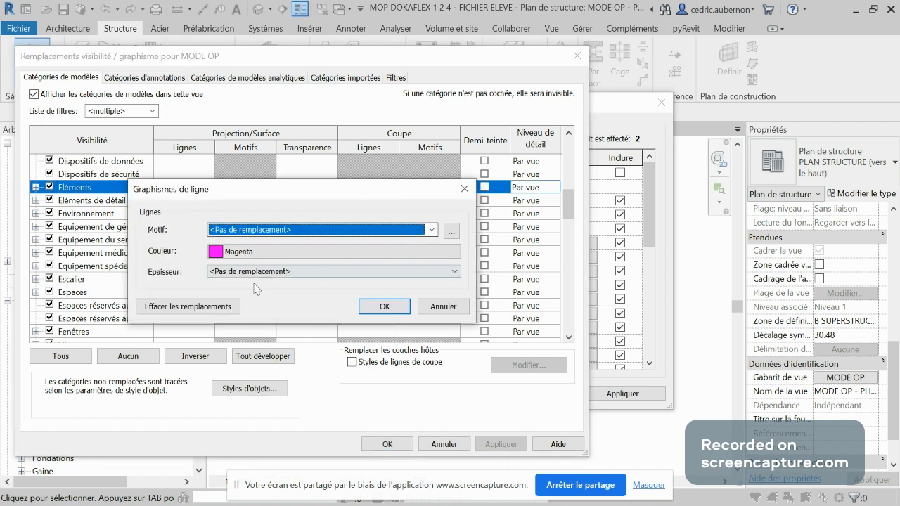
left_click(188, 306)
left_click(380, 306)
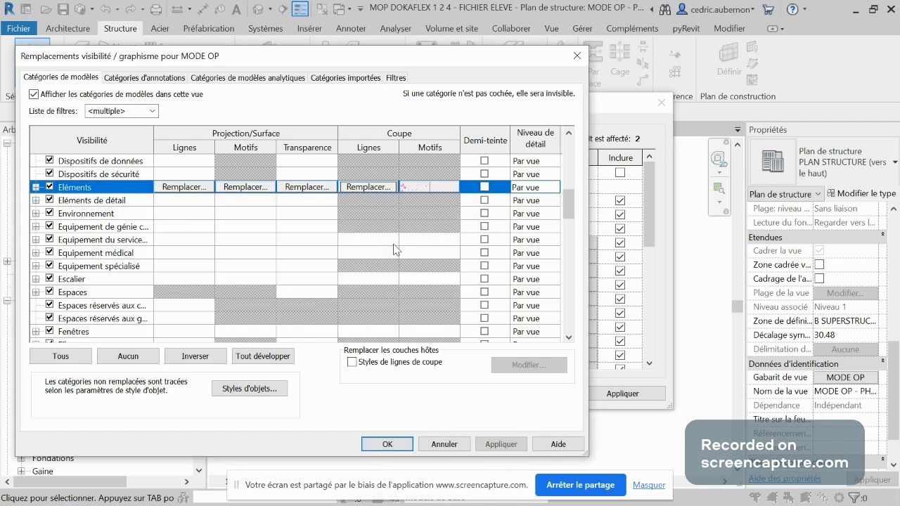
- Clear the cut pattern override of the Eléments category and apply the MODE OP view template changes
left_click(413, 187)
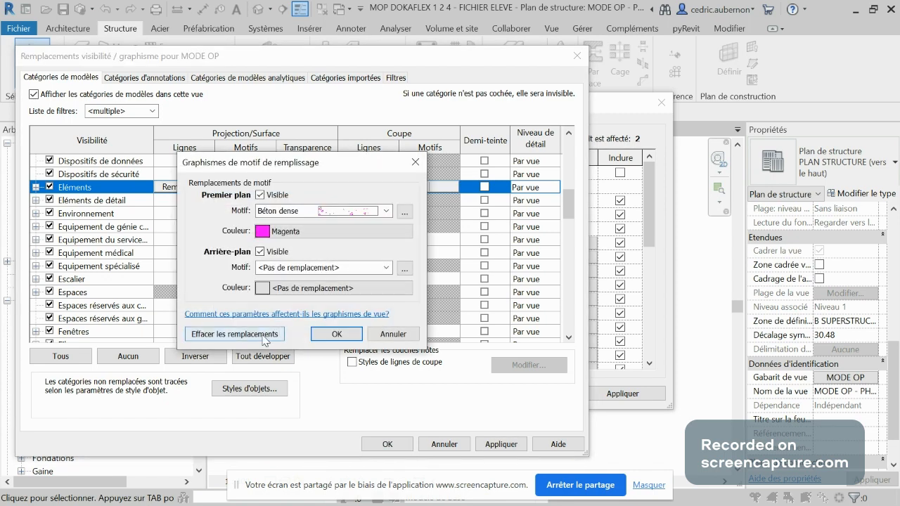
left_click(279, 329)
left_click(337, 334)
left_click(388, 444)
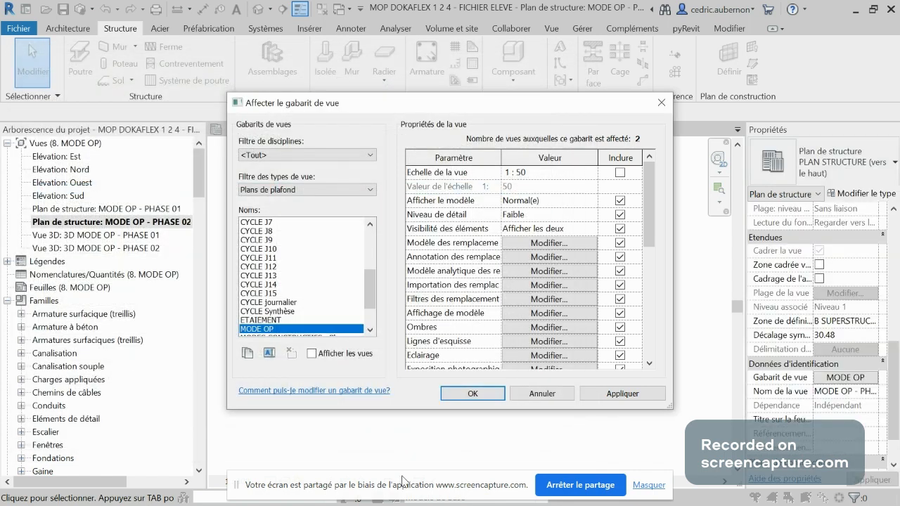
left_click(473, 393)
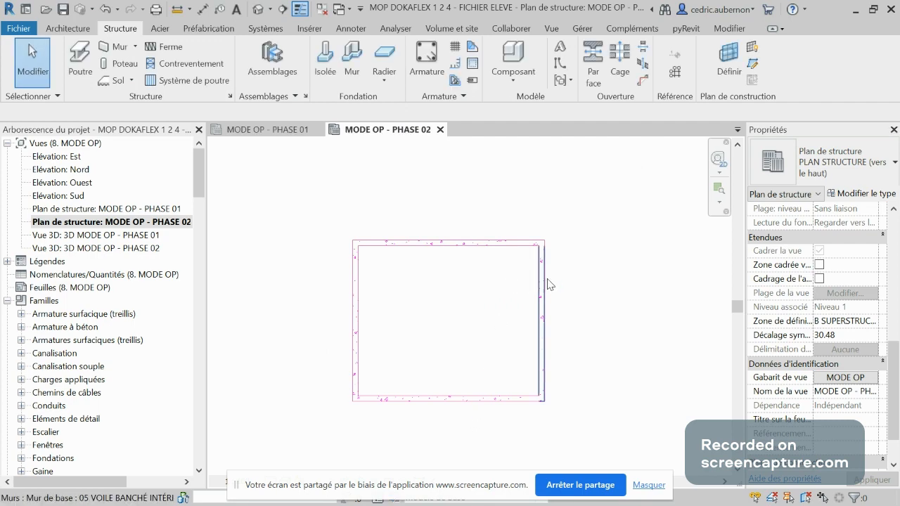
- Reopen the MODE OP template's model overrides and clear the cut line override of the Murs category
left_click(845, 377)
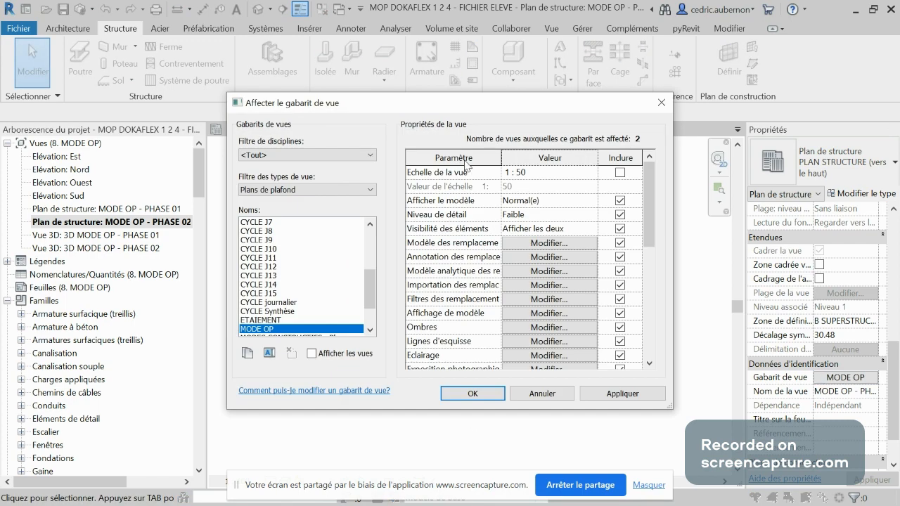
left_click(588, 243)
scroll(364, 239, "down", 3)
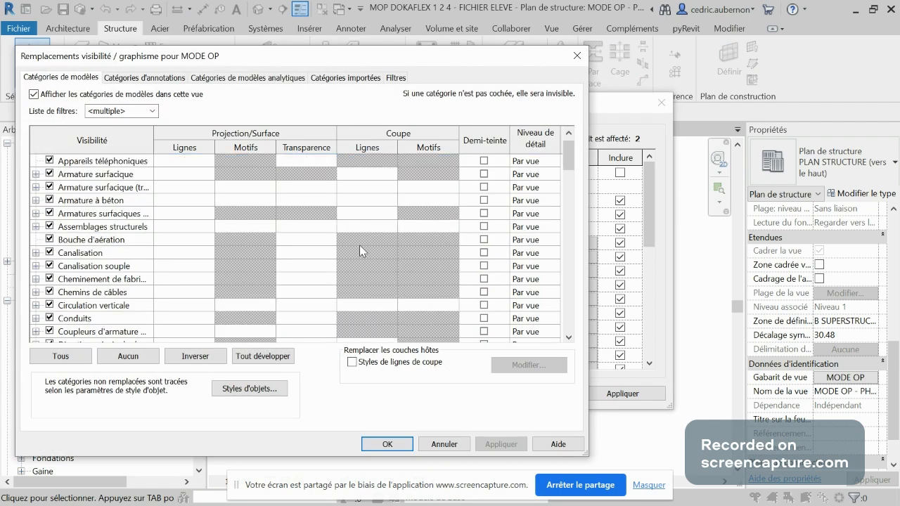
scroll(366, 239, "down", 2)
scroll(365, 237, "down", 10)
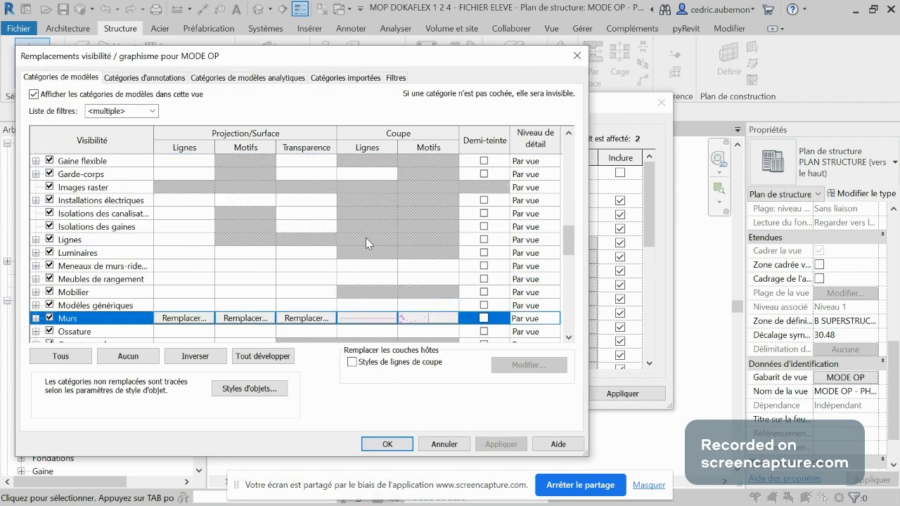
left_click(365, 324)
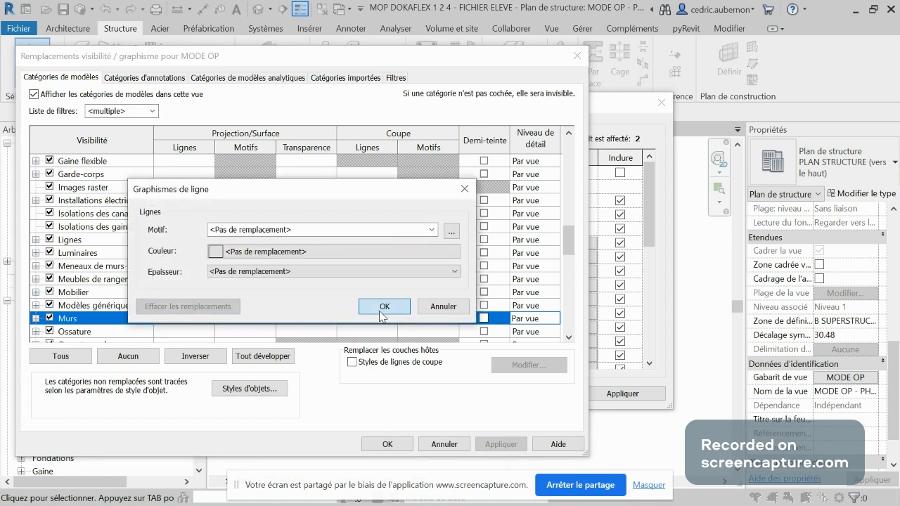
left_click(382, 306)
- Clear the cut pattern override of the Murs category and apply the changes to the MODE OP view template
left_click(418, 319)
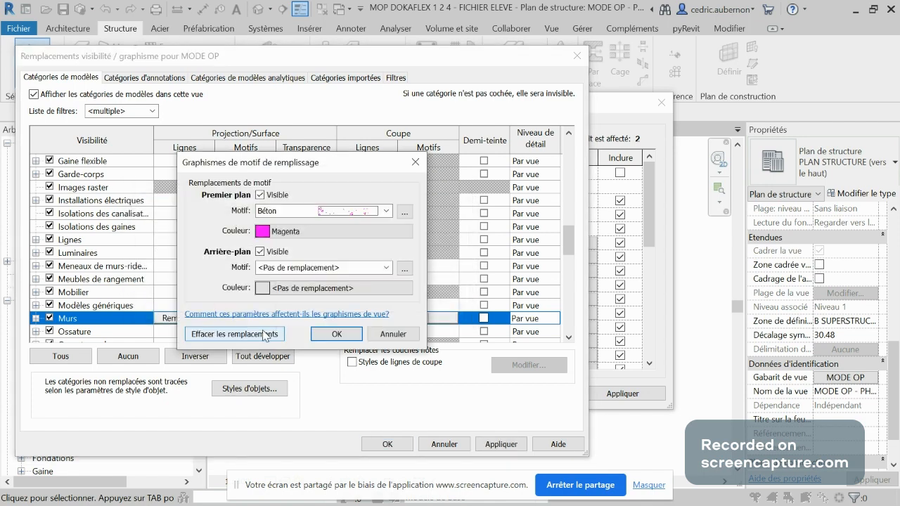
left_click(239, 333)
left_click(336, 333)
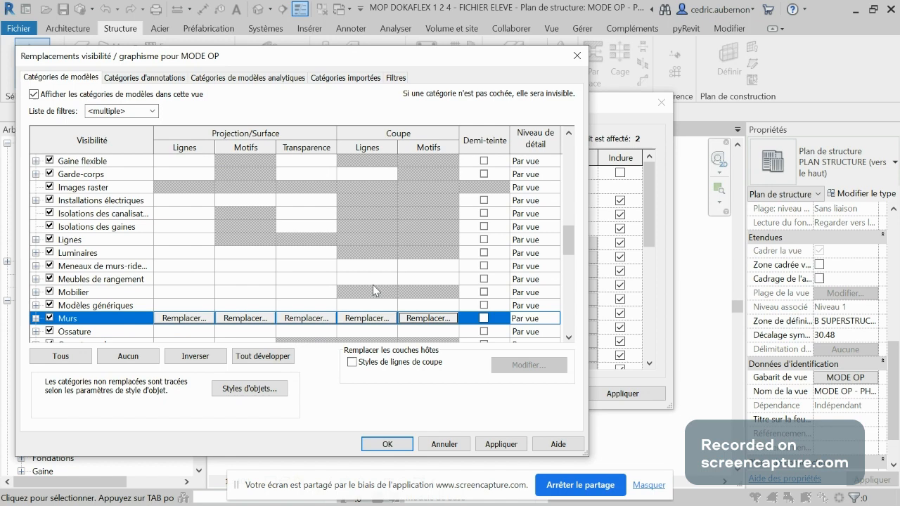
left_click(387, 444)
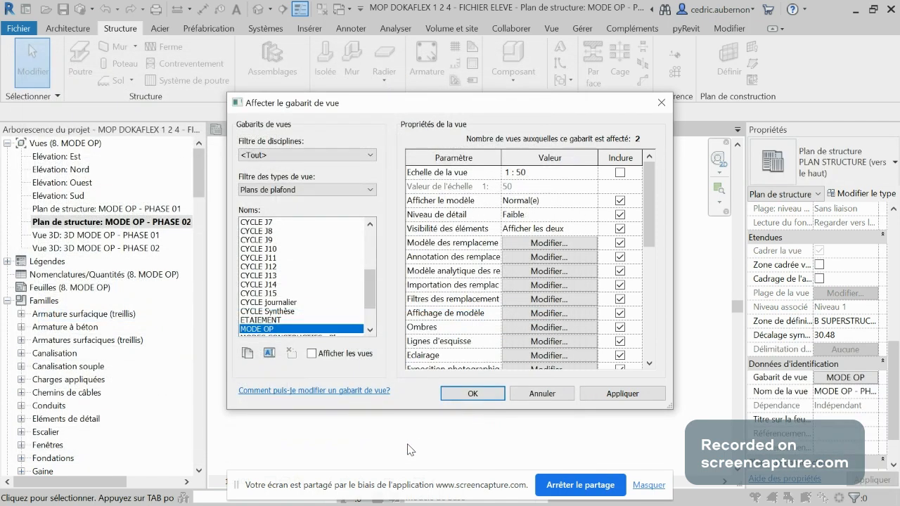
left_click(472, 393)
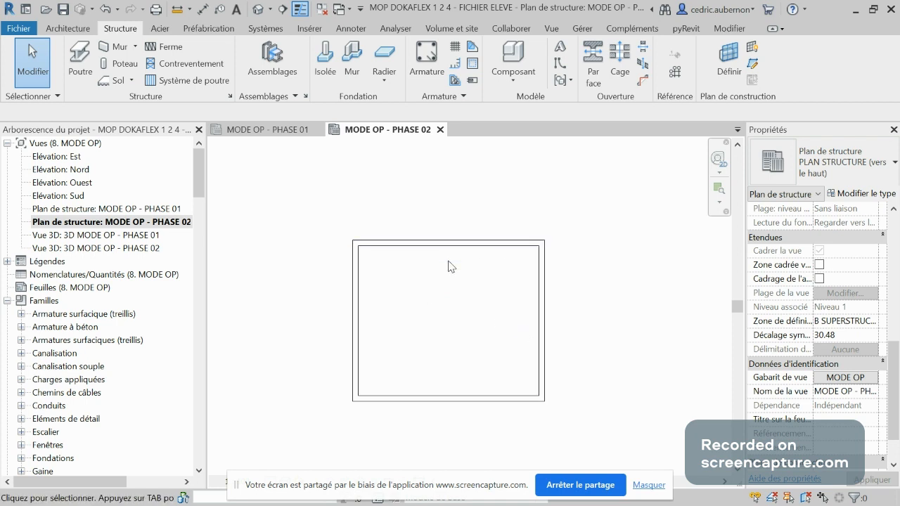
- Return to the MODE OP - PHASE 01 structural plan and check the walls' display
scroll(400, 195, "down", 1)
double_click(144, 209)
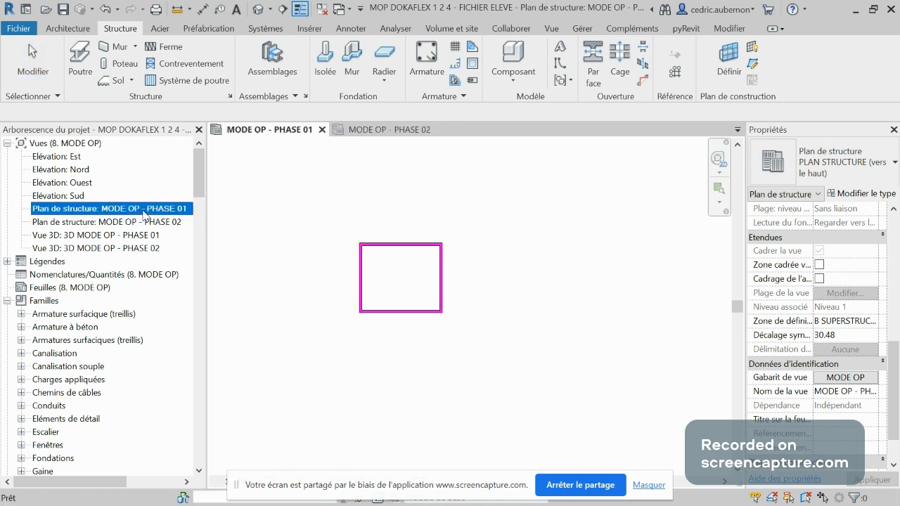
scroll(360, 264, "up", 3)
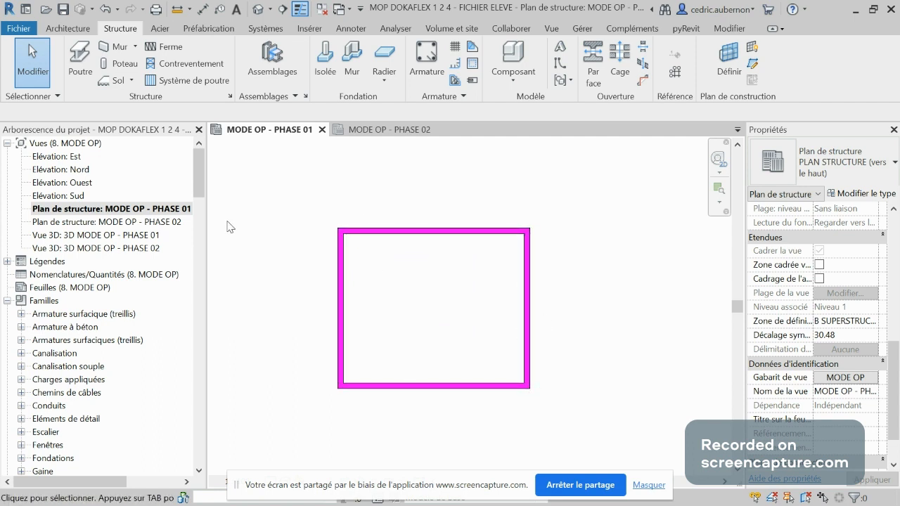
- Compare the walls' display and the construction phase settings of the MODE OP - PHASE 02 and MODE OP - PHASE 01 structural plans
double_click(173, 223)
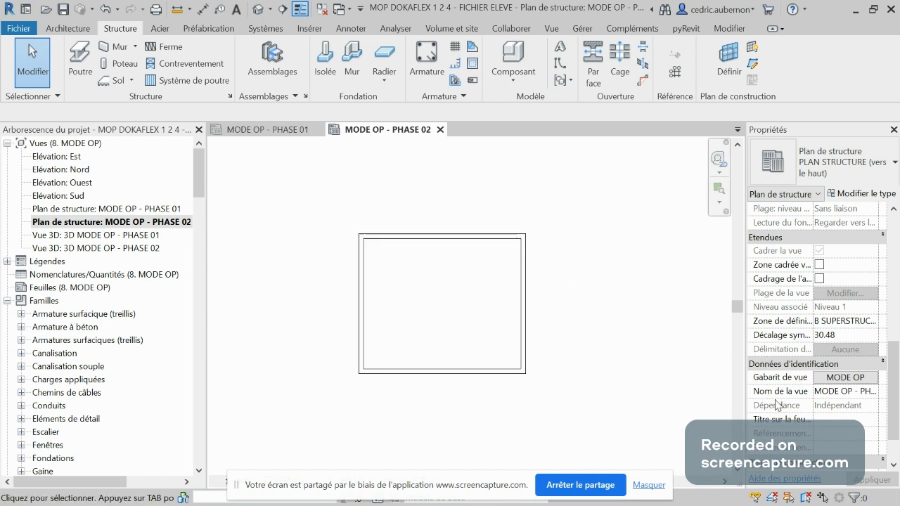
scroll(800, 404, "down", 2)
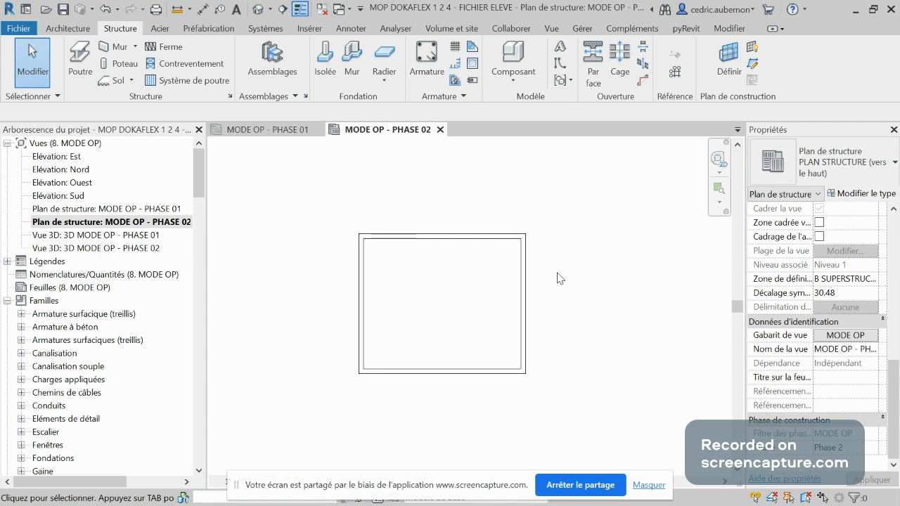
double_click(140, 209)
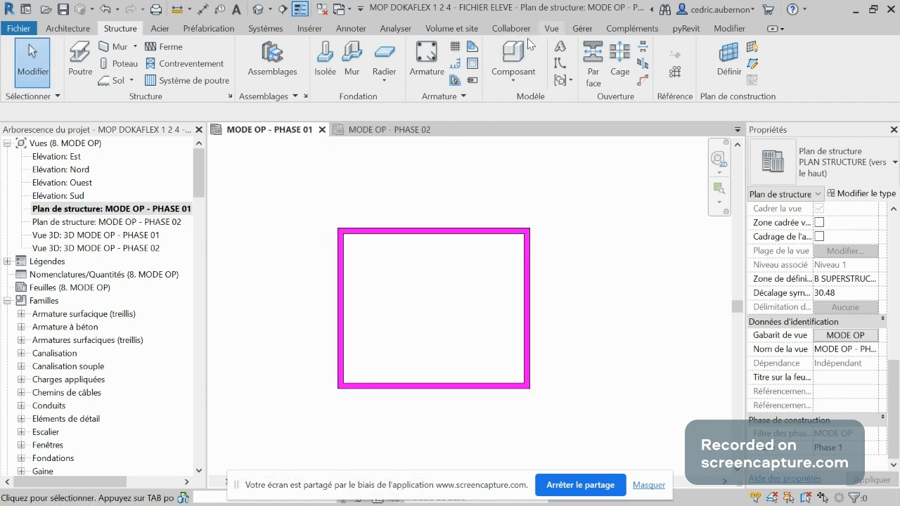
- Set the Nouveau status of the MODE OP phase filter to Par catégorie and apply it with the plan in sight
left_click(595, 26)
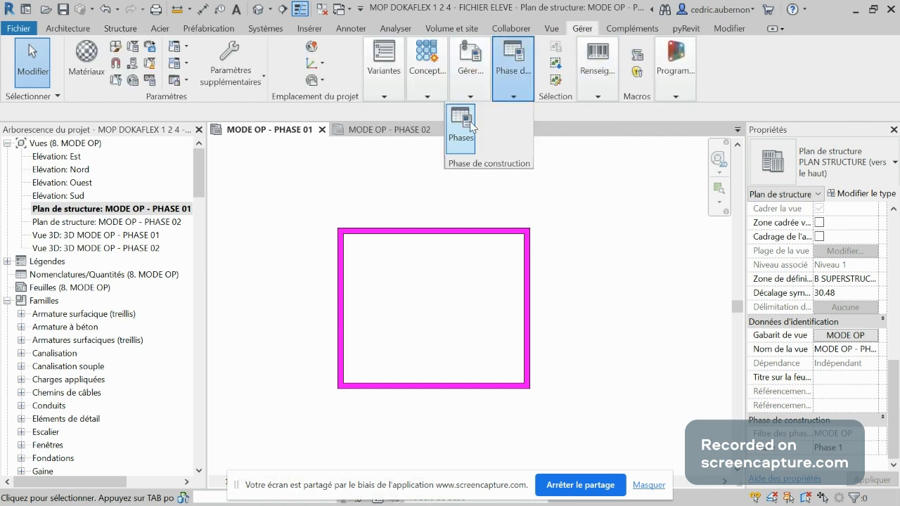
left_click(510, 66)
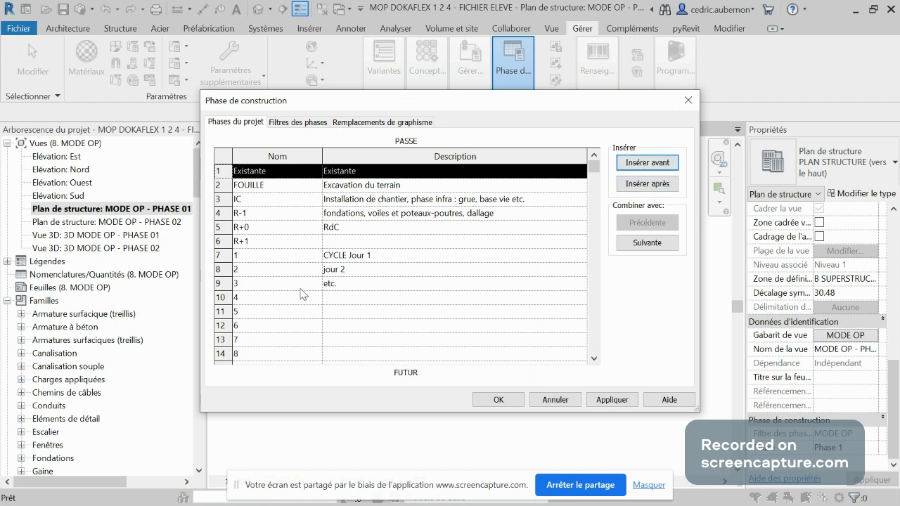
left_click(312, 123)
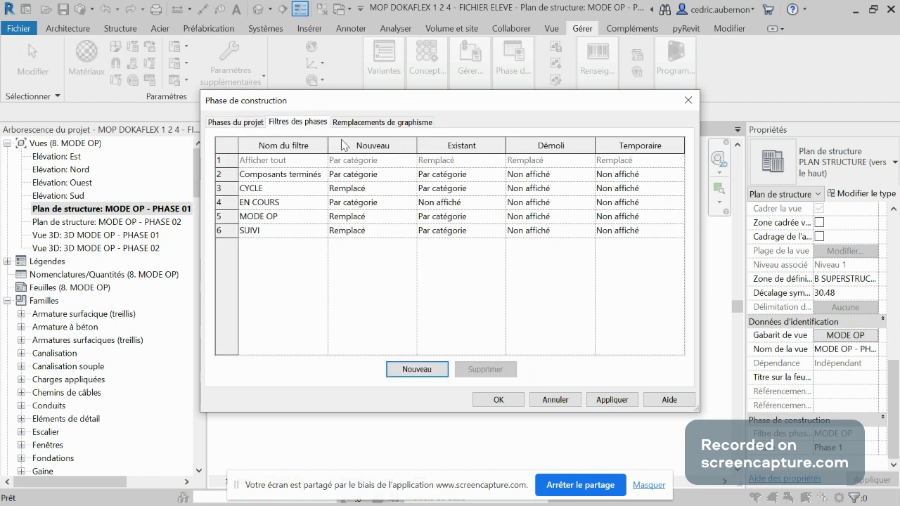
left_click(411, 218)
left_click(404, 217)
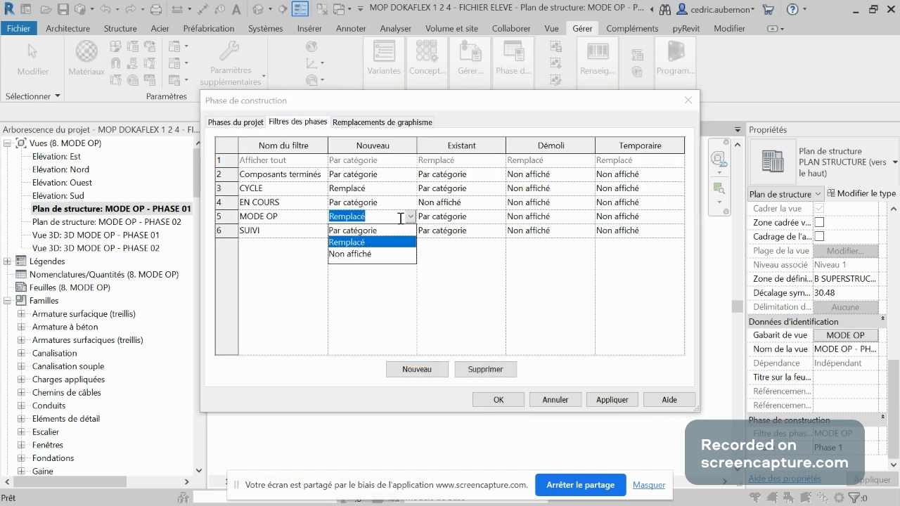
left_click(379, 231)
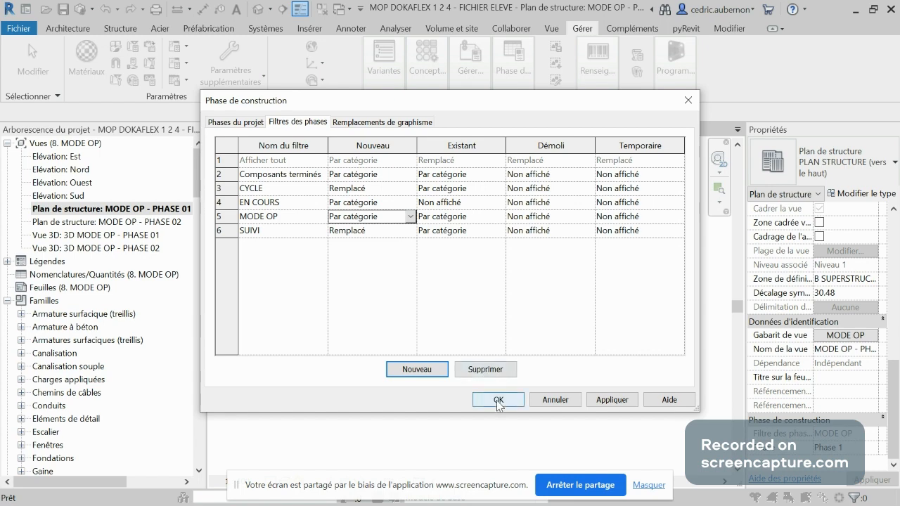
left_click(588, 400)
left_click_drag(410, 104, 611, 29)
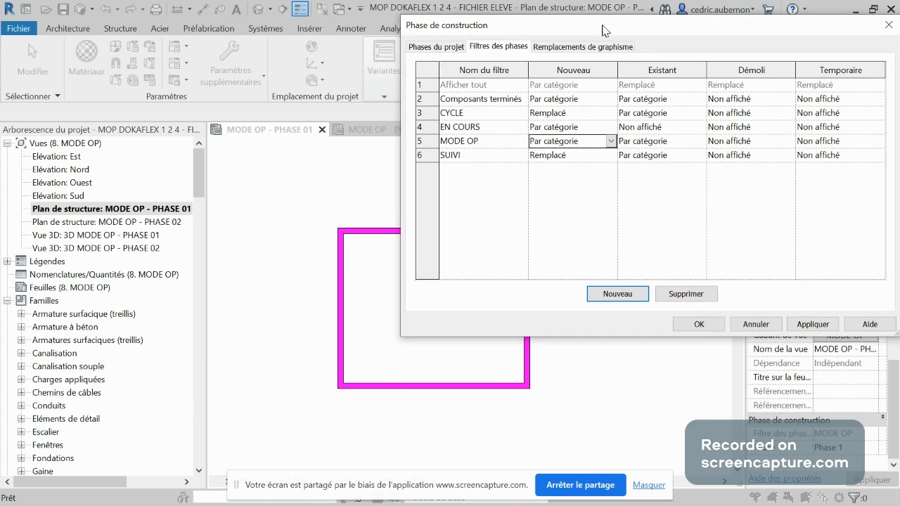
left_click(814, 325)
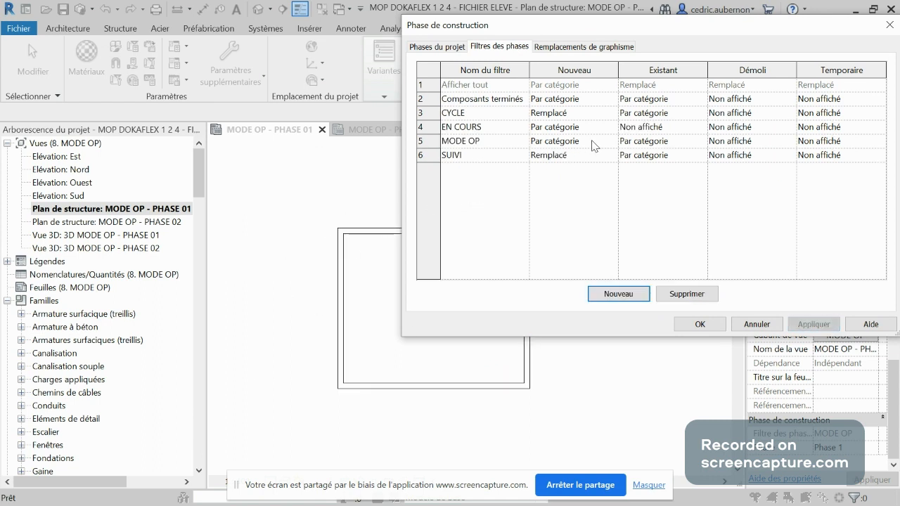
- Set the MODE OP phase filter's Nouveau status back to Remplacé, review the phase graphic overrides and accept the phase settings
left_click(612, 141)
left_click(589, 170)
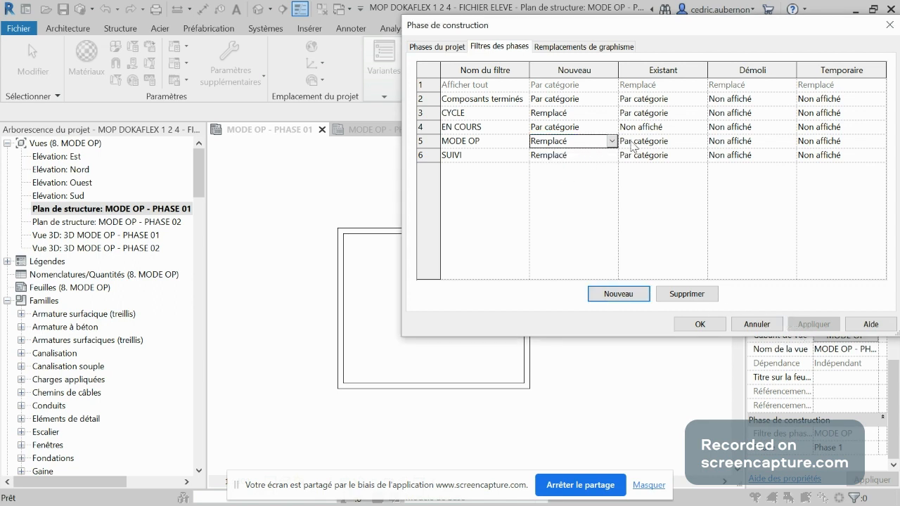
left_click(493, 143)
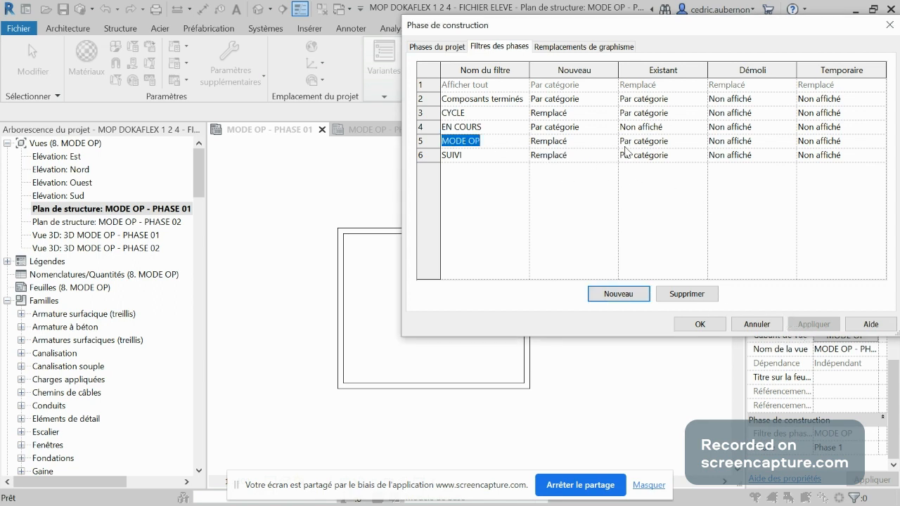
left_click(605, 48)
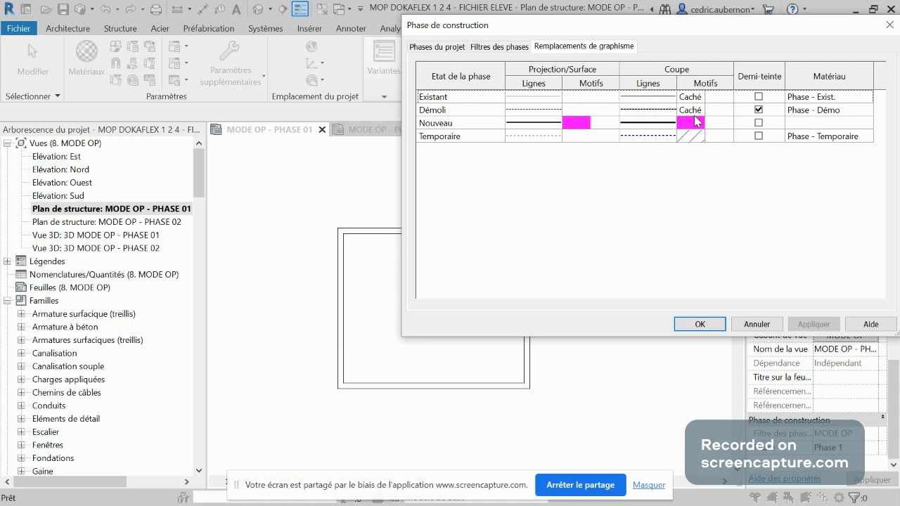
left_click(706, 323)
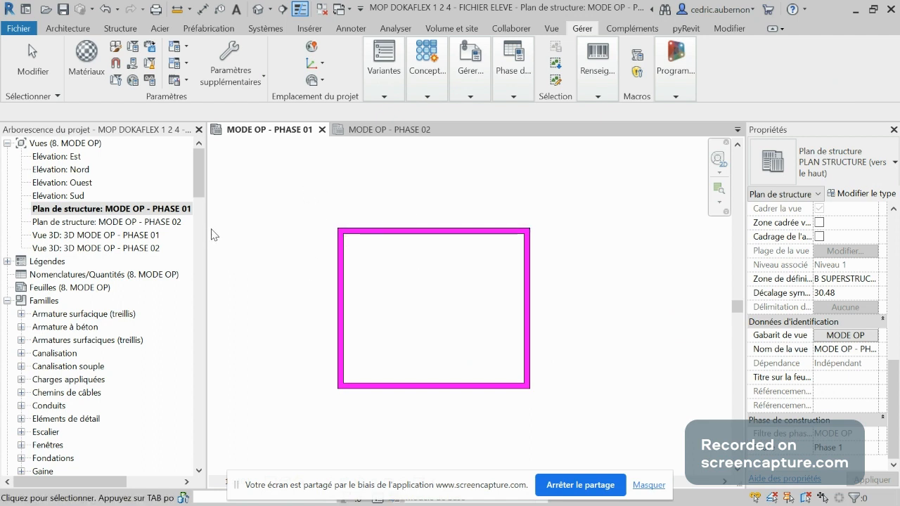
- Set the creation phase of all four walls in the MODE OP - PHASE 01 plan to Existante
left_click(412, 234)
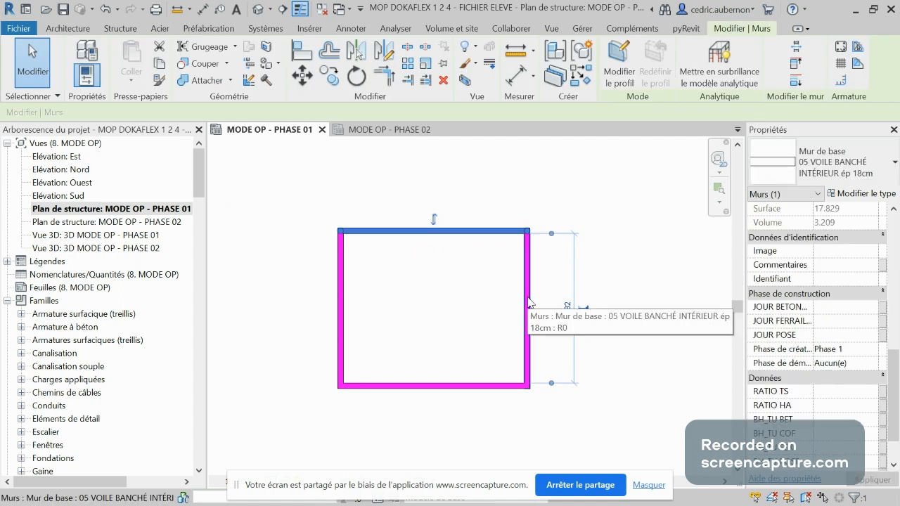
left_click(528, 302, "ctrl")
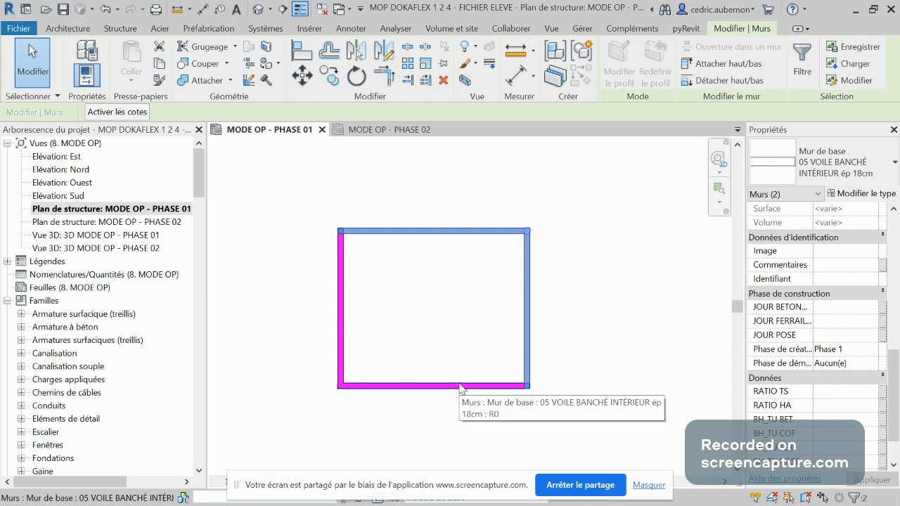
scroll(451, 217, "down", 1)
scroll(398, 291, "up", 2)
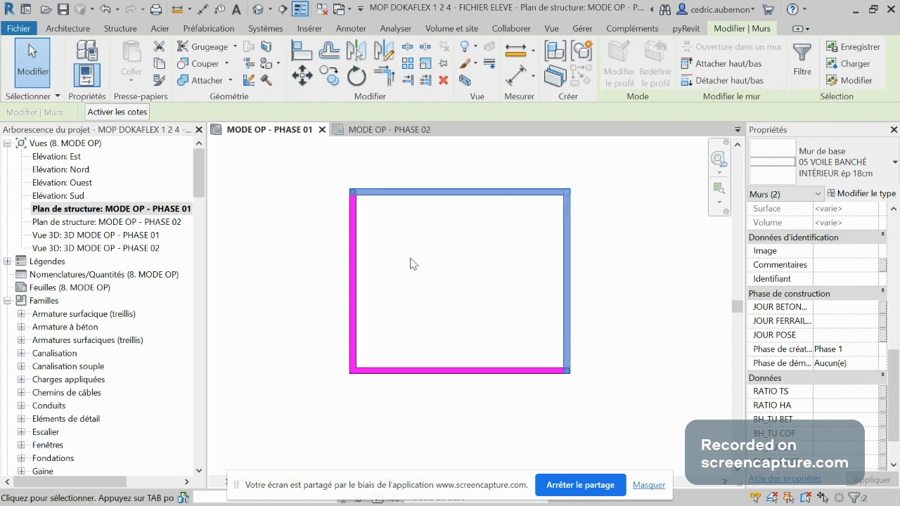
left_click(445, 368, "ctrl")
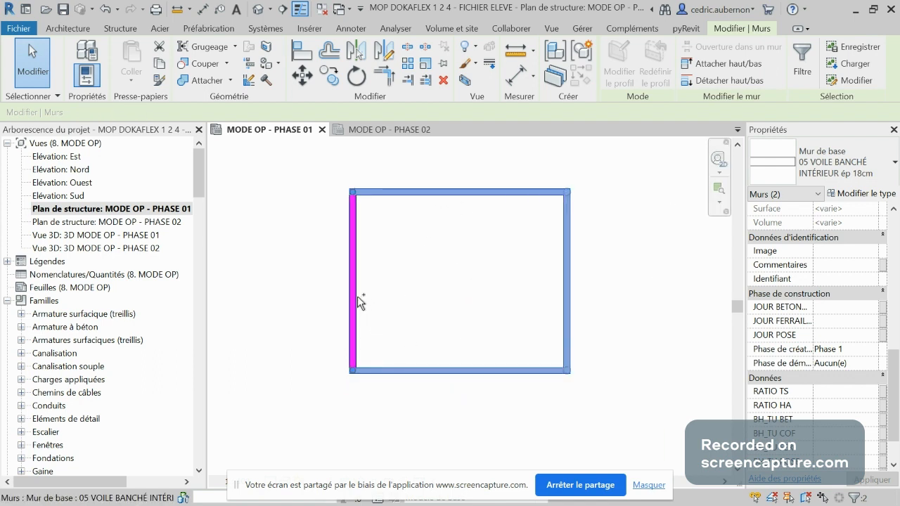
scroll(846, 402, "down", 1)
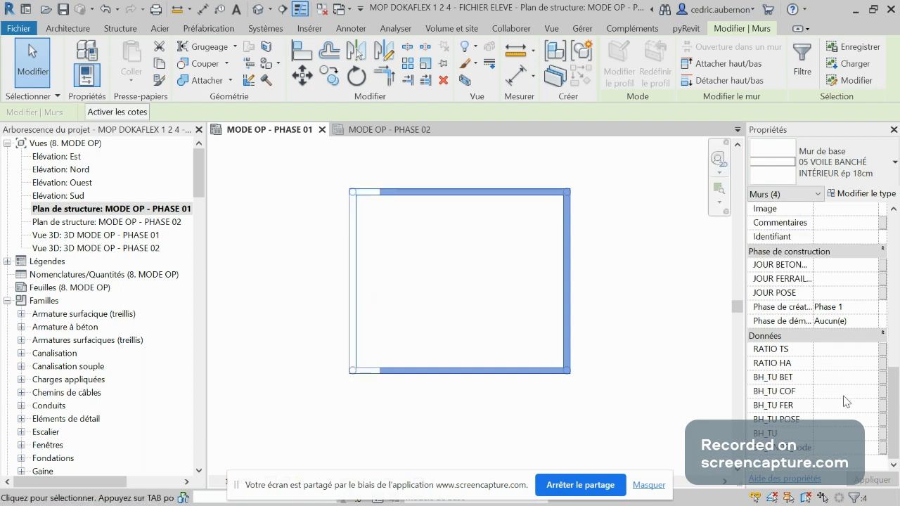
scroll(821, 426, "up", 3)
scroll(802, 358, "down", 1)
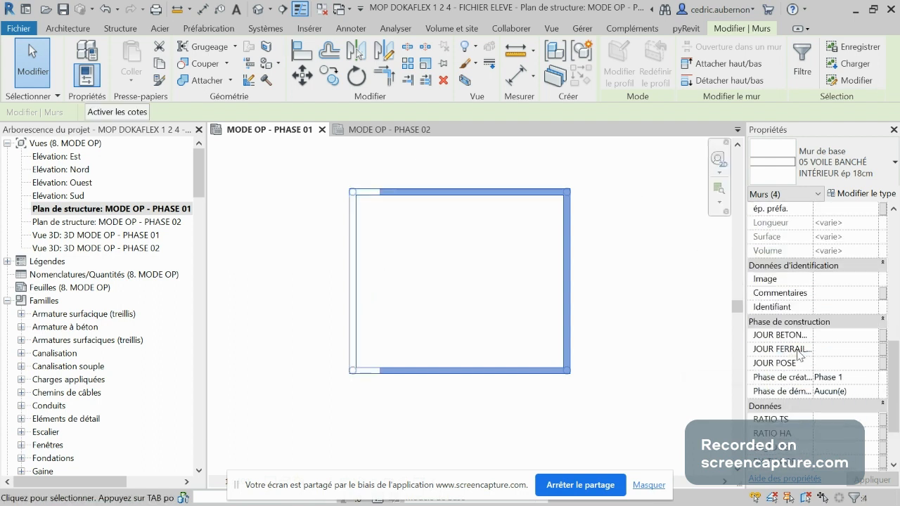
left_click(874, 383)
left_click(872, 378)
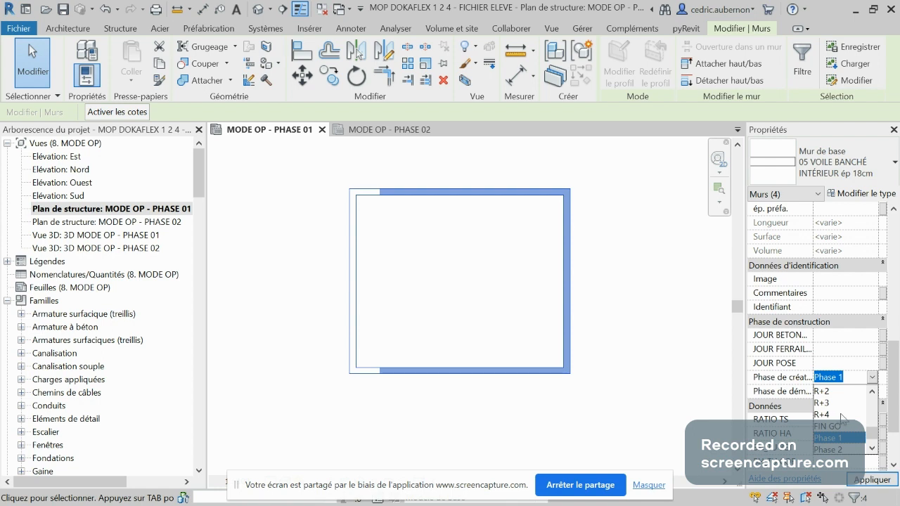
scroll(871, 422, "up", 5)
left_click(852, 391)
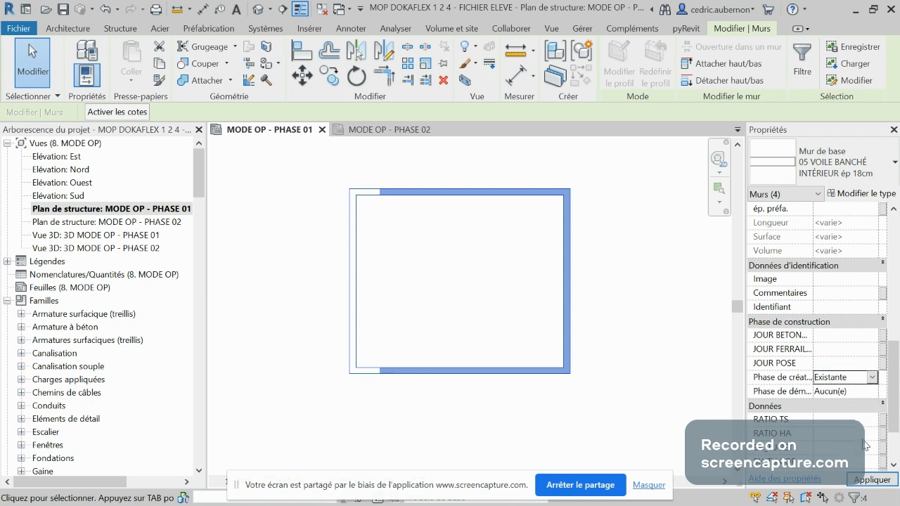
left_click(642, 402)
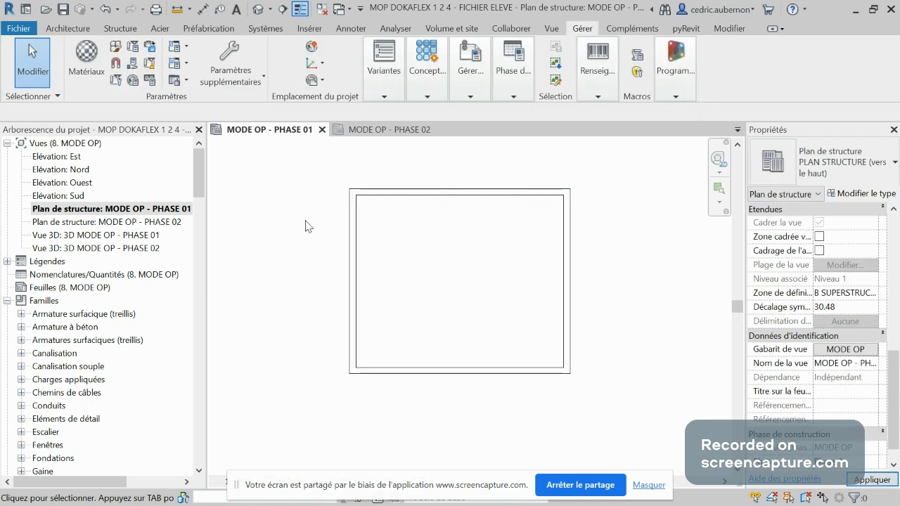
- Check how the existing-phase walls display in the MODE OP - PHASE 02 and MODE OP - PHASE 01 structural plans
double_click(110, 222)
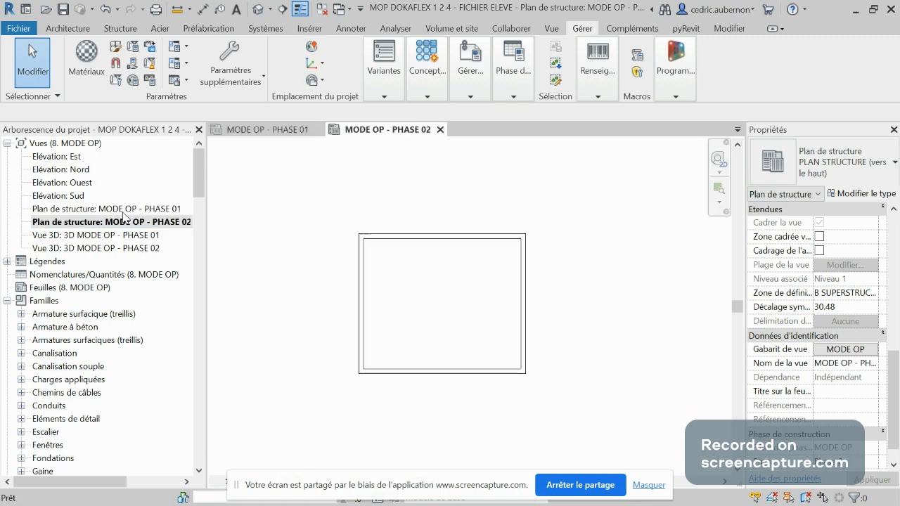
left_click(124, 209)
double_click(125, 210)
- Open the 3D MODE OP - PHASE 01 view and set its scope box (Zone de définition) to Aucun(e)
double_click(124, 235)
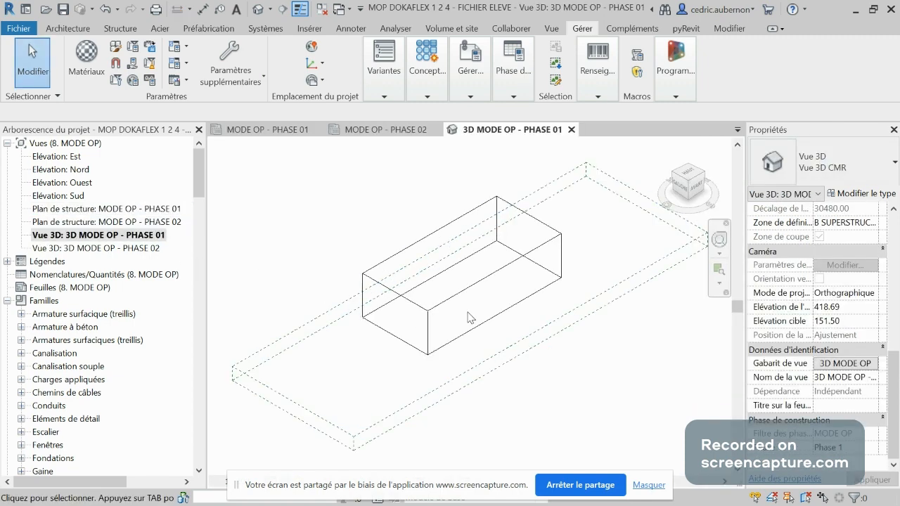
scroll(828, 370, "up", 4)
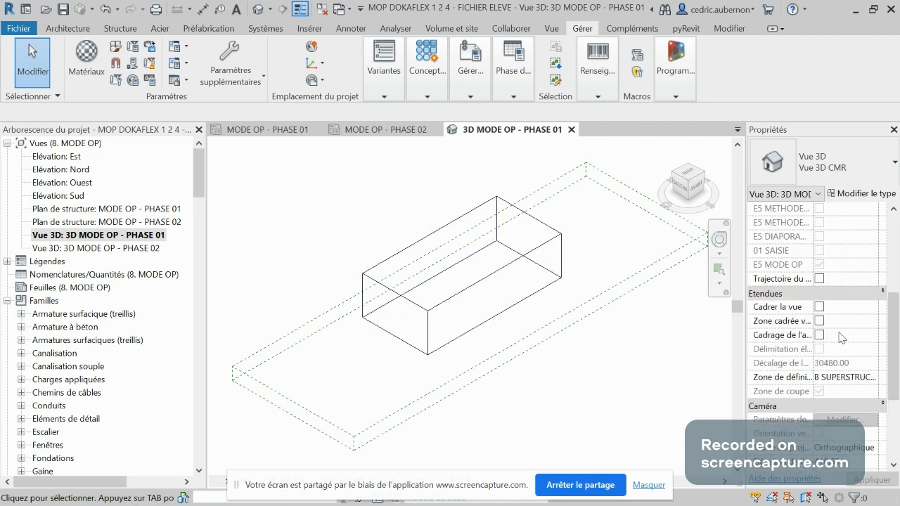
left_click(871, 338)
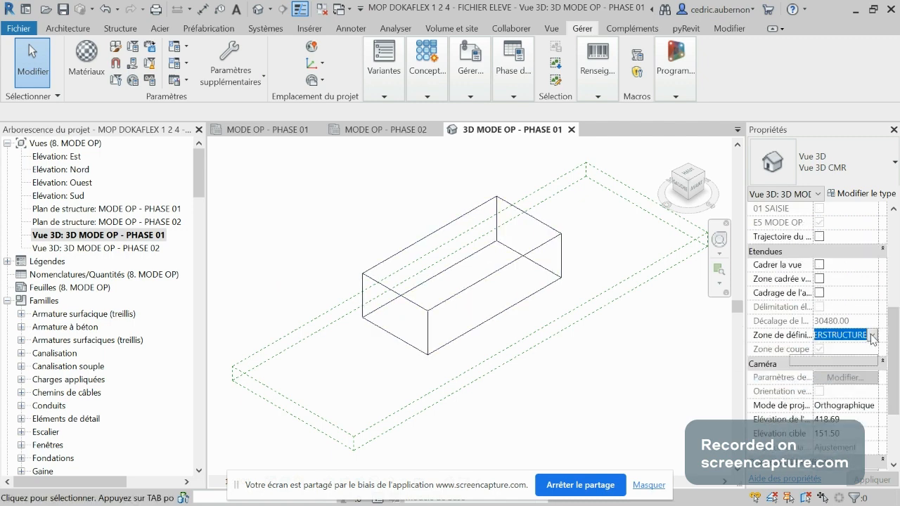
left_click(872, 335)
left_click(833, 347)
left_click(870, 480)
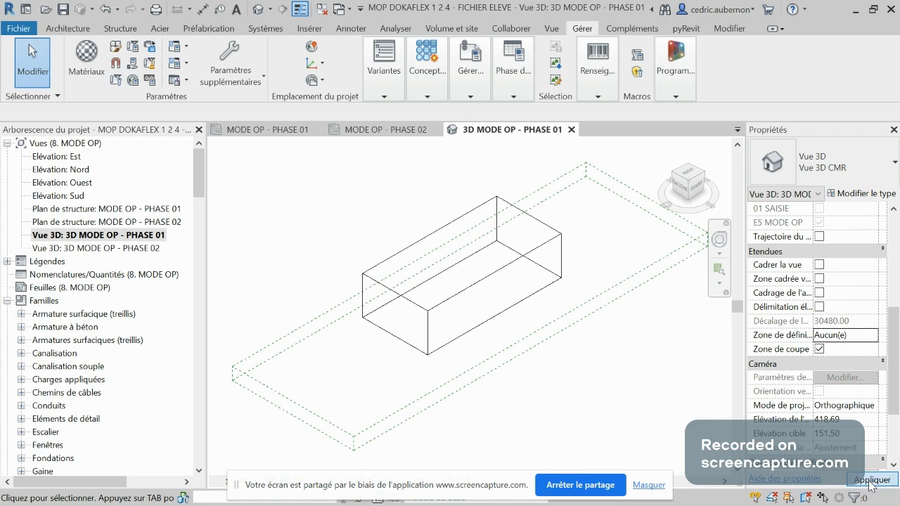
middle_click(320, 243)
middle_click(320, 242)
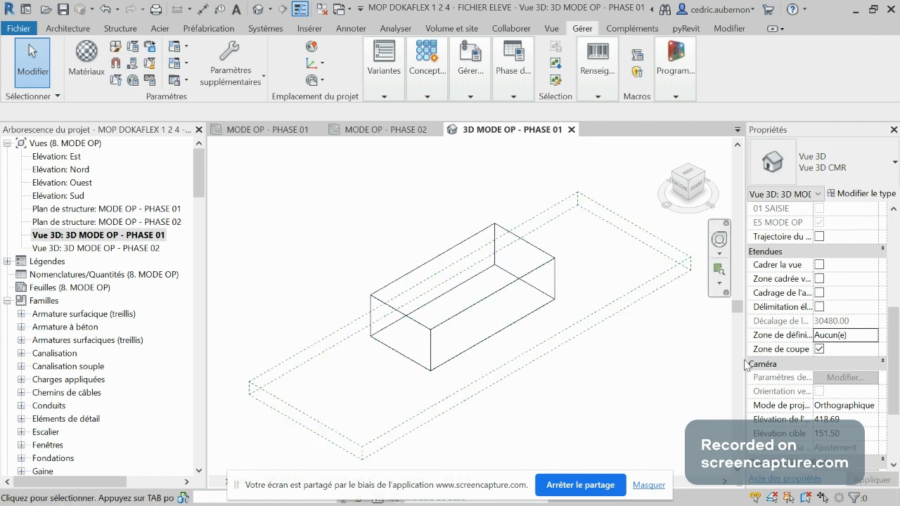
scroll(819, 358, "down", 3)
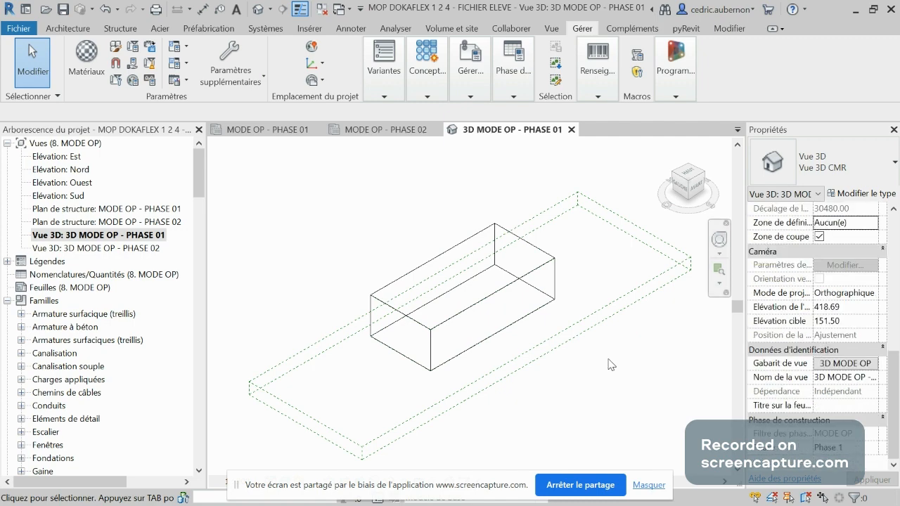
- Look at the 3D MODE OP - PHASE 02 view and return to the MODE OP - PHASE 01 structural plan
double_click(95, 249)
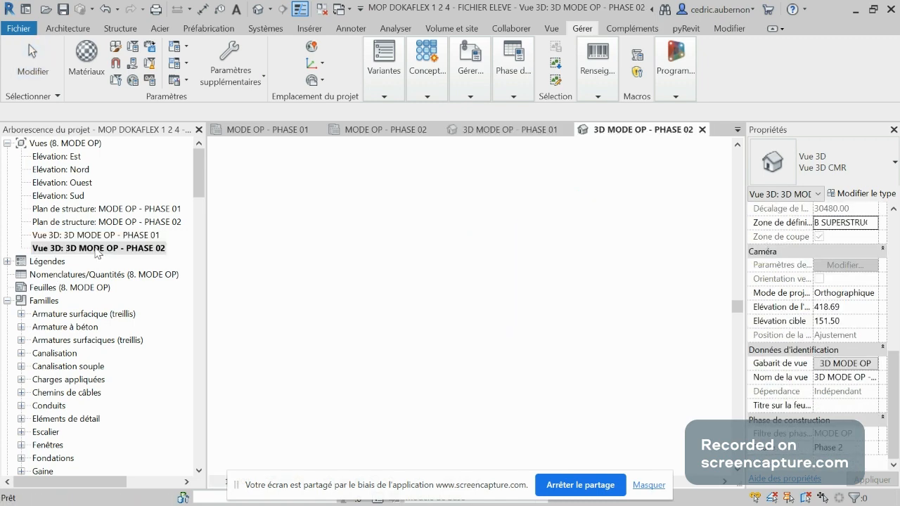
double_click(114, 211)
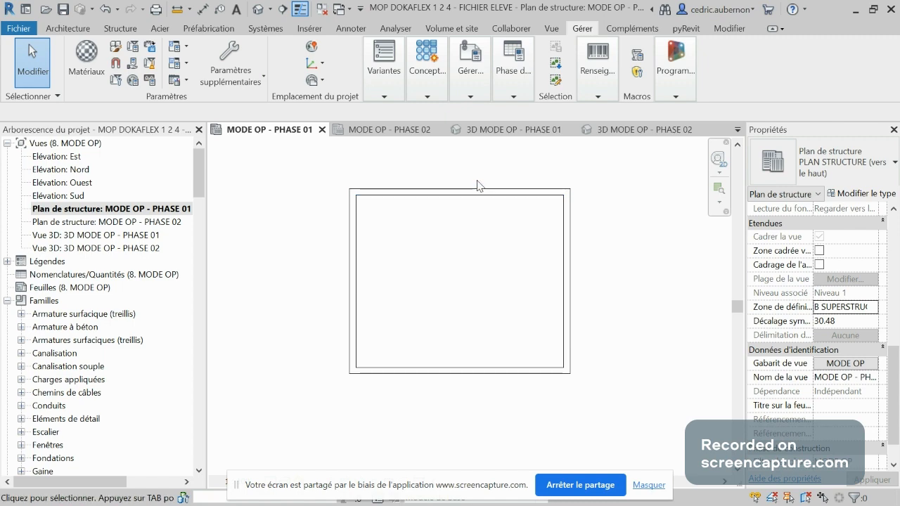
key("alt+Tab")
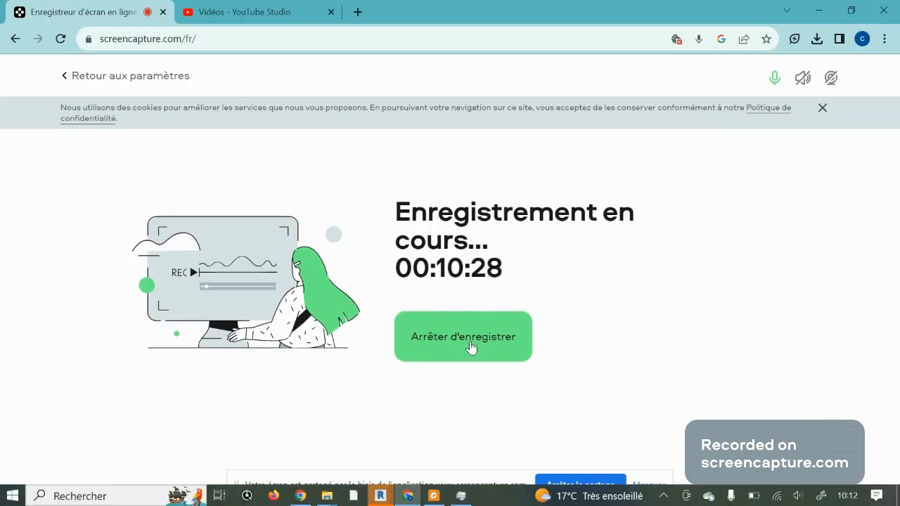